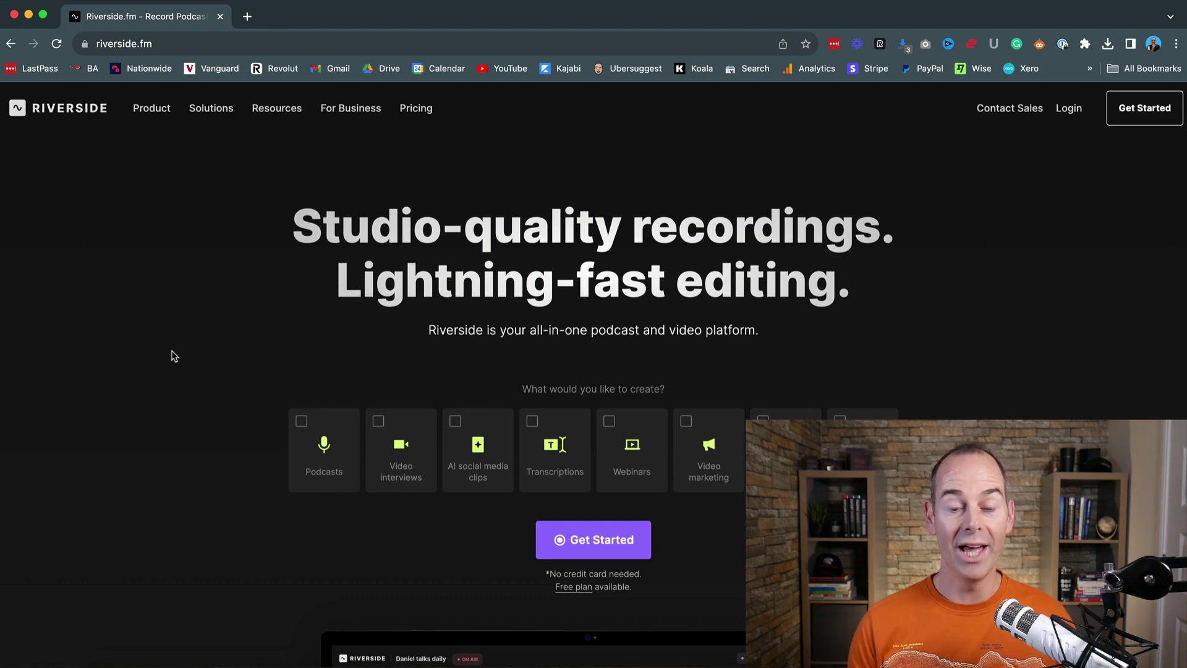
Step: Scroll through the Riverside.fm homepage
{"action": "scroll", "coordinate": [174, 356], "scroll_direction": "down", "scroll_amount": 1}
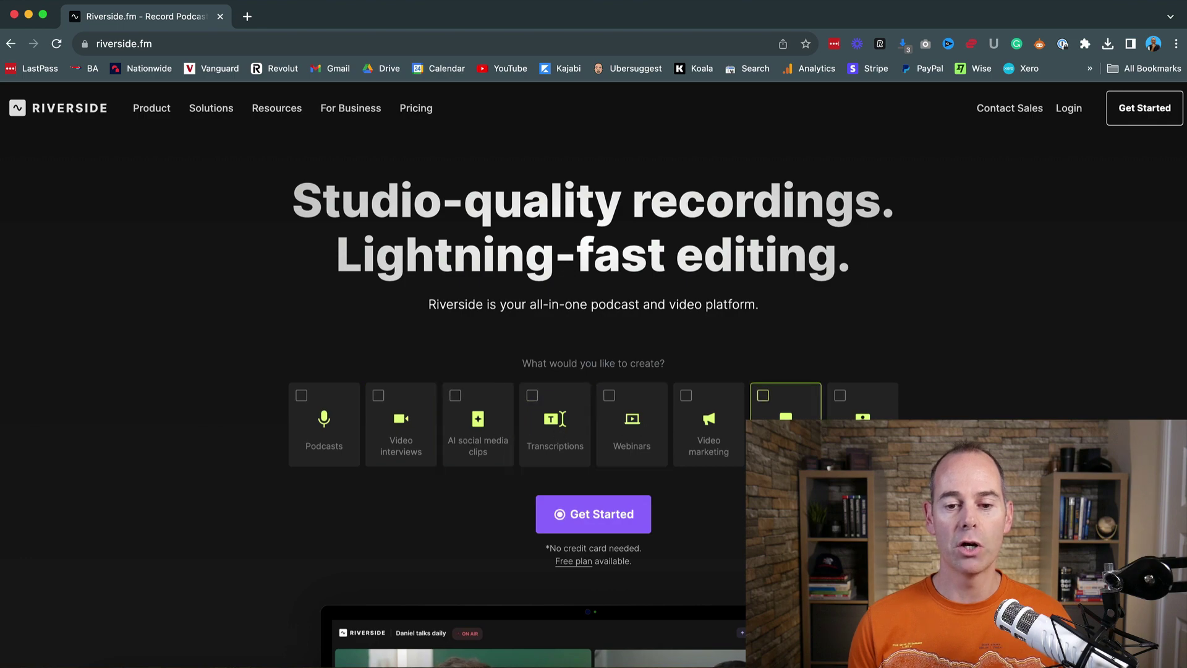
{"action": "scroll", "coordinate": [125, 494], "scroll_direction": "down", "scroll_amount": 20}
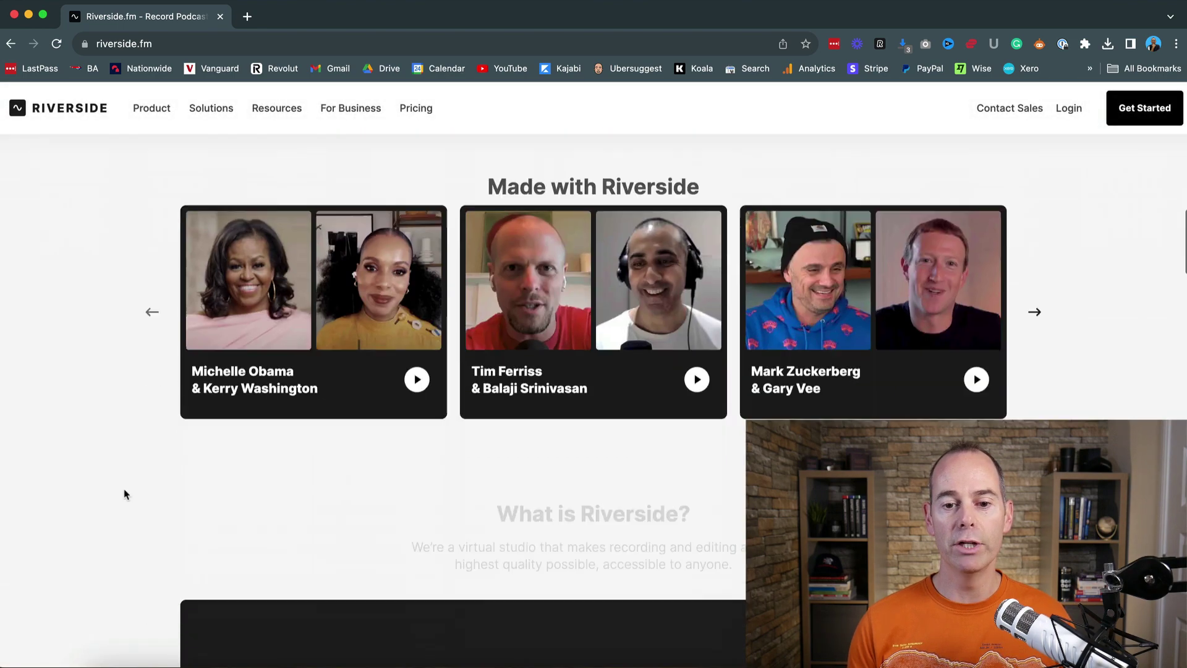
{"action": "scroll", "coordinate": [124, 493], "scroll_direction": "down", "scroll_amount": 5}
{"action": "scroll", "coordinate": [124, 493], "scroll_direction": "down", "scroll_amount": 2}
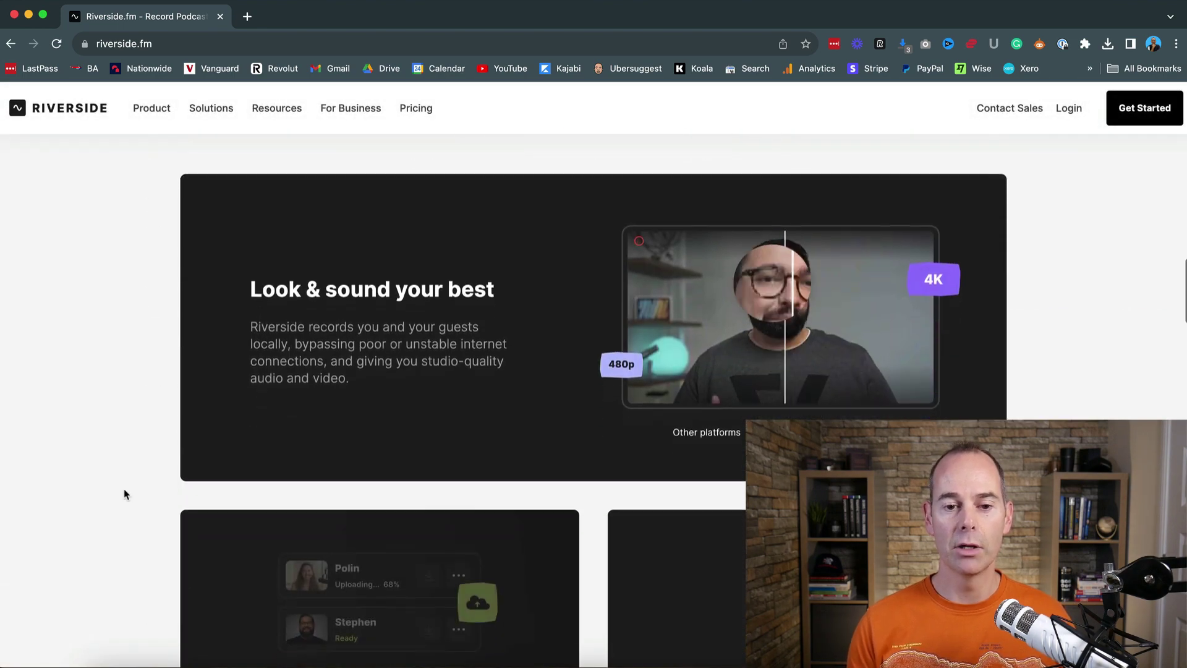
{"action": "scroll", "coordinate": [123, 492], "scroll_direction": "up", "scroll_amount": 8}
{"action": "scroll", "coordinate": [124, 489], "scroll_direction": "up", "scroll_amount": 5}
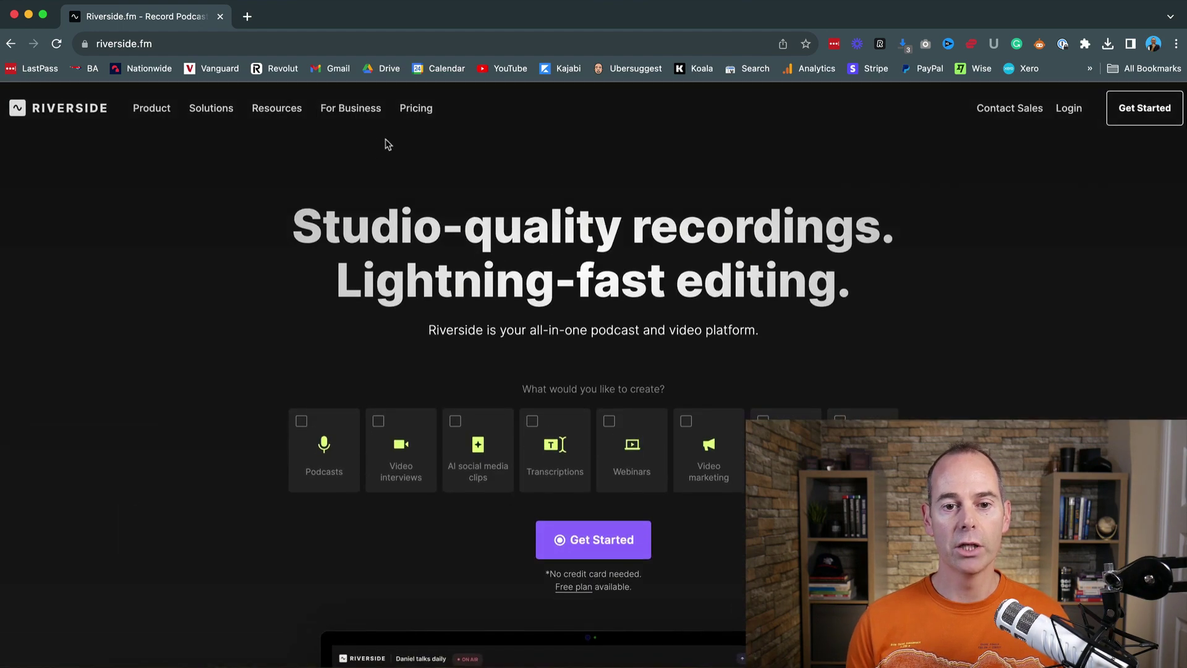
Step: Open Pricing and browse the Free, Standard ($15), Pro ($24) and Business plan cards
{"action": "left_click", "coordinate": [415, 110]}
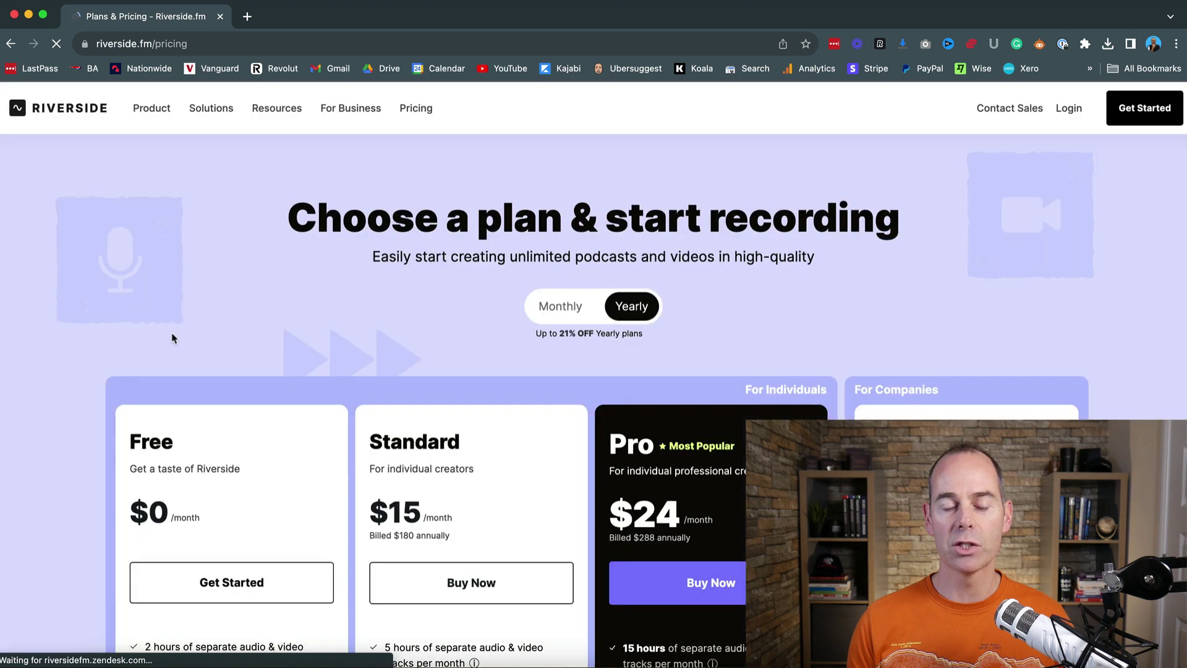
{"action": "scroll", "coordinate": [36, 535], "scroll_direction": "down", "scroll_amount": 3}
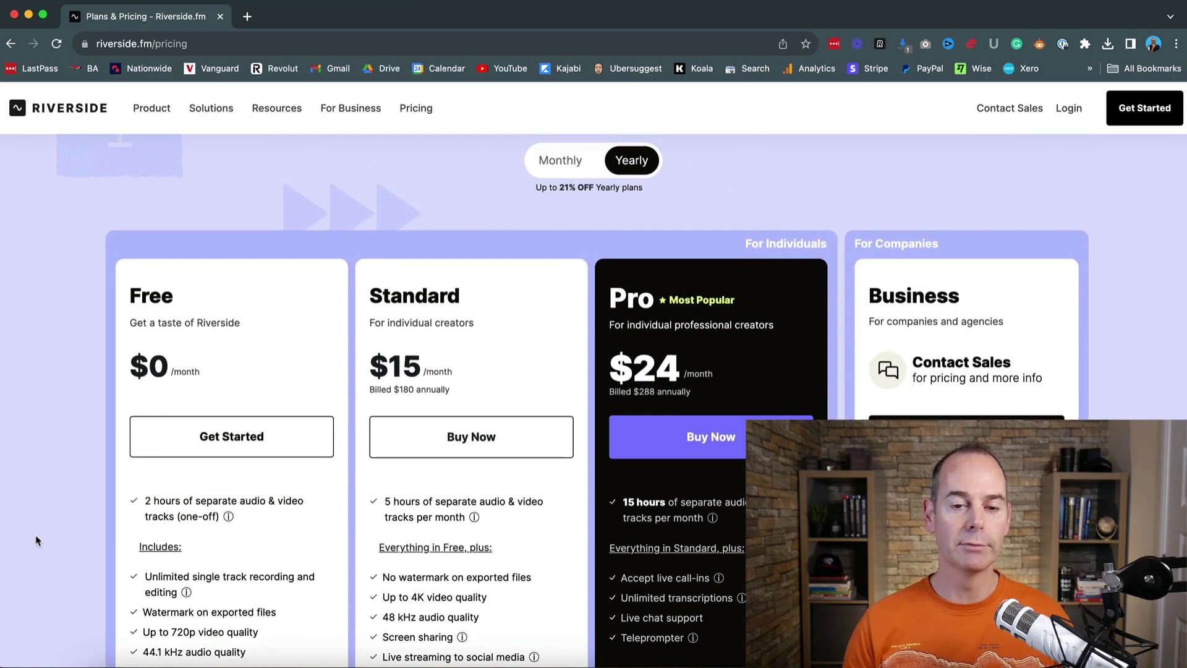
{"action": "scroll", "coordinate": [35, 541], "scroll_direction": "down", "scroll_amount": 2}
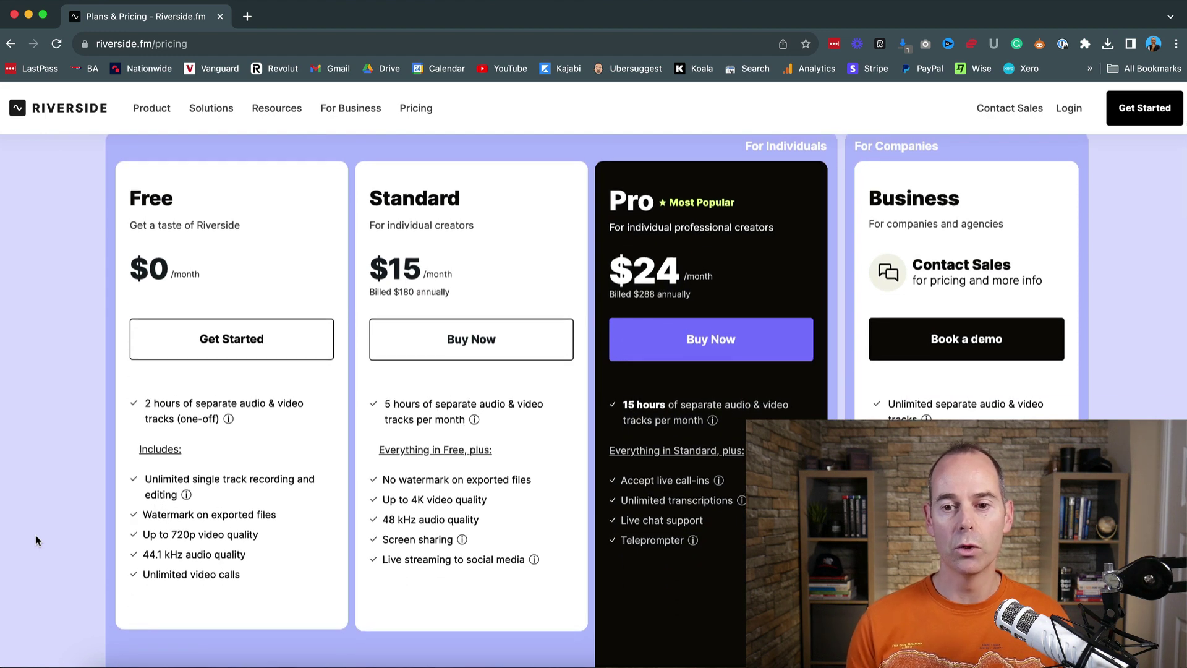
{"action": "scroll", "coordinate": [35, 540], "scroll_direction": "up", "scroll_amount": 5}
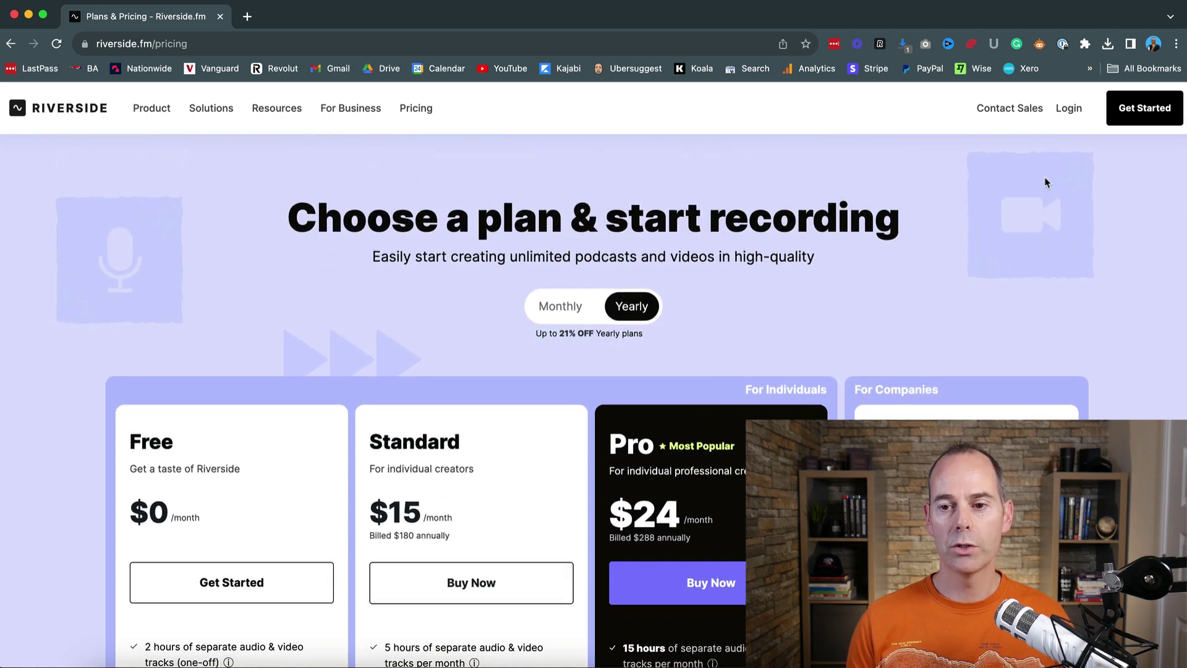
Step: Log in to Riverside.fm through Google Log in, choosing the Google account
{"action": "left_click", "coordinate": [1068, 109]}
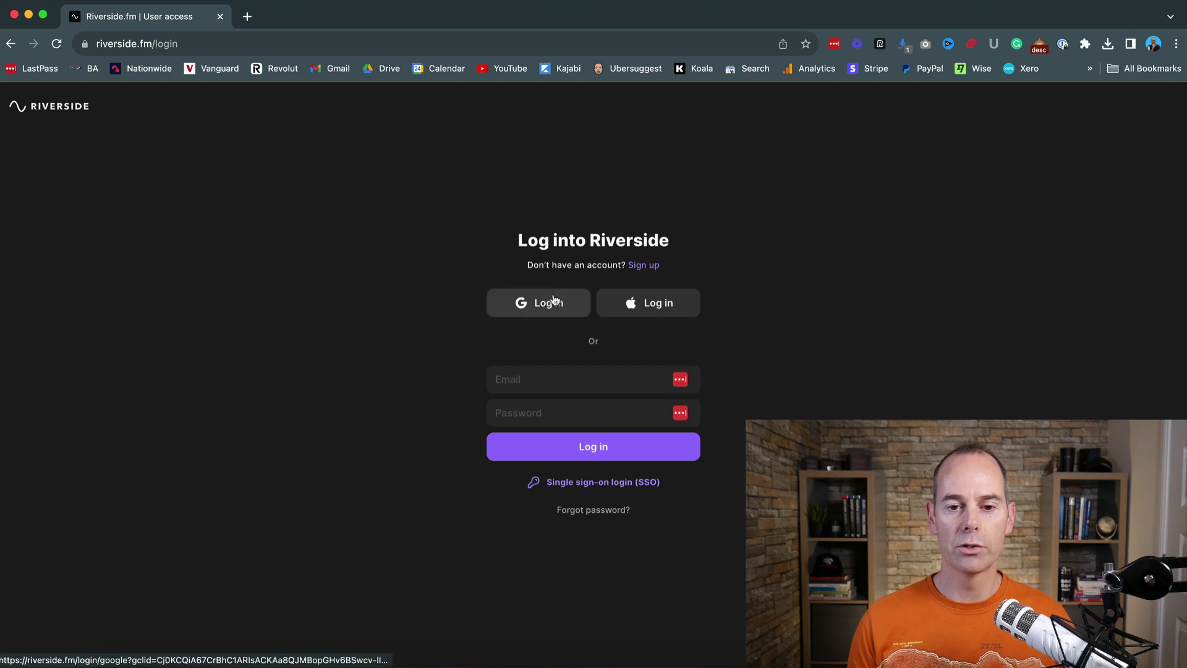
{"action": "left_click", "coordinate": [550, 302]}
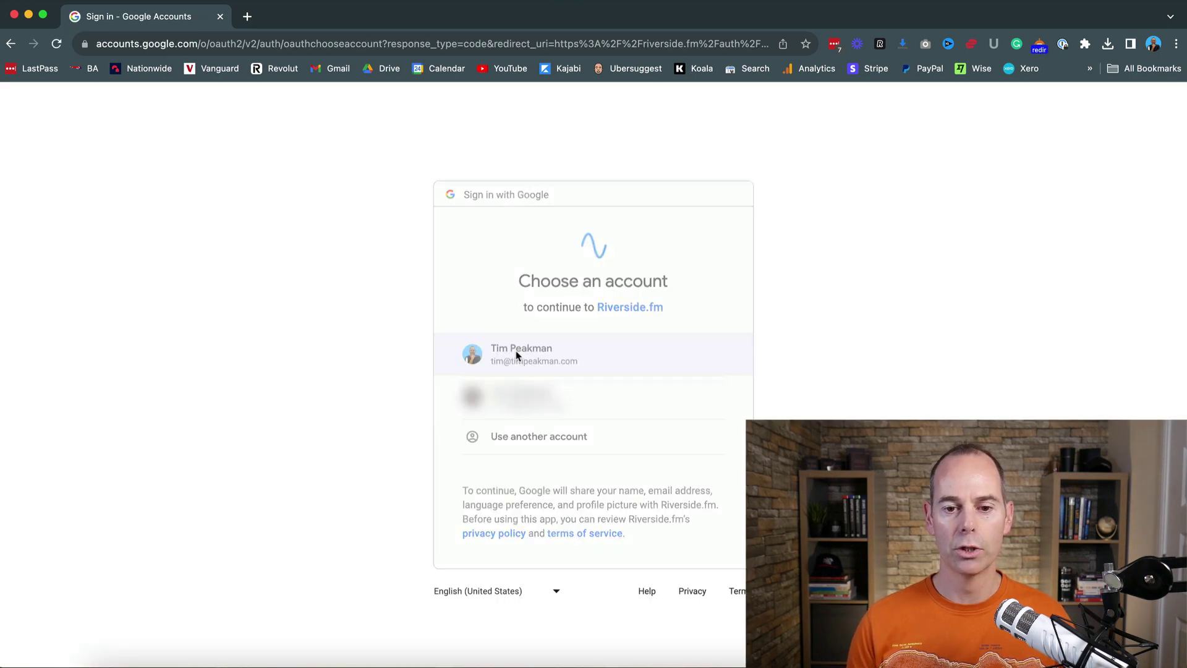
{"action": "left_click", "coordinate": [518, 356]}
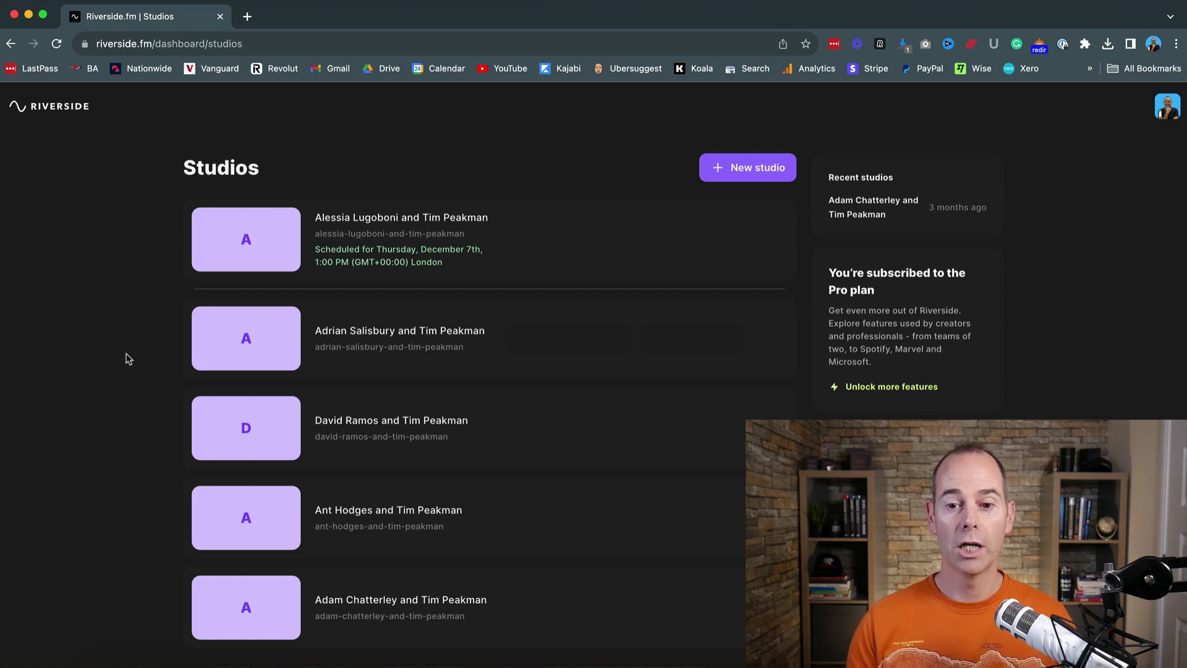
Step: Start a new studio named 'Test Studio'
{"action": "left_click", "coordinate": [755, 173]}
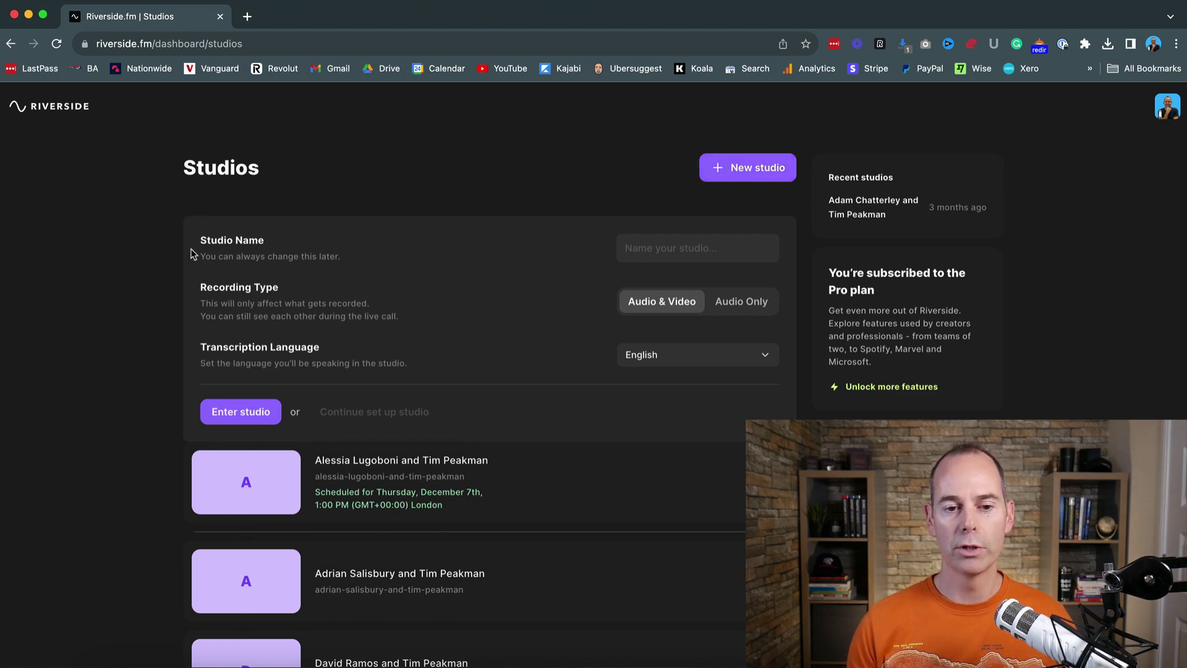
{"action": "left_click", "coordinate": [661, 249]}
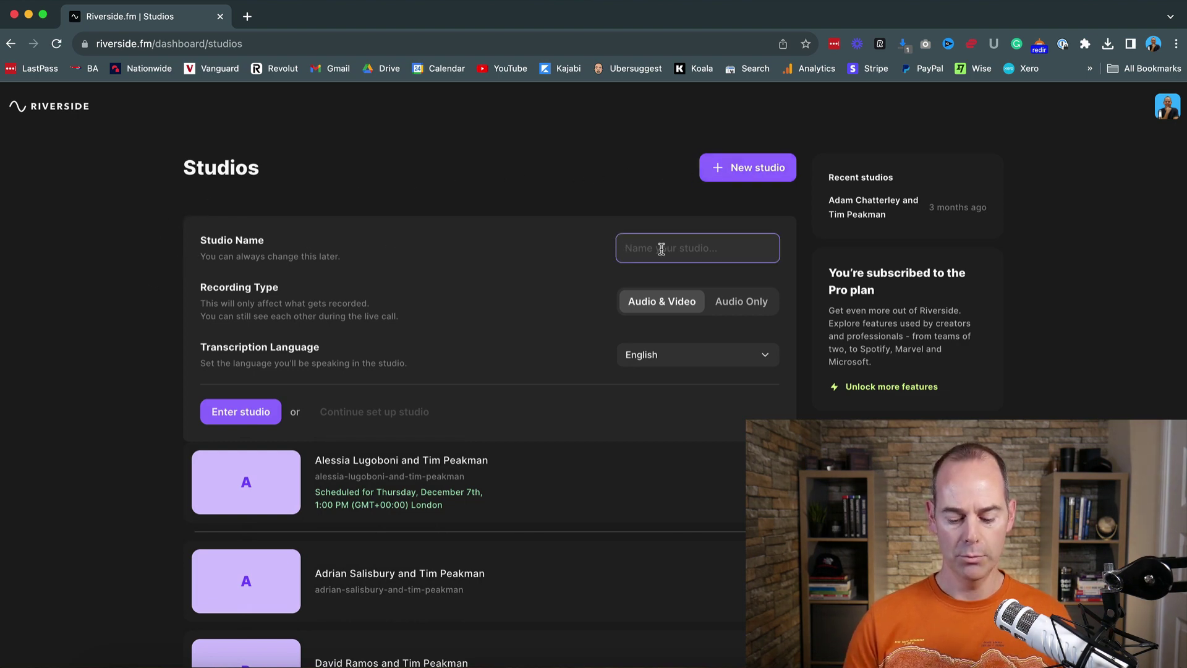
{"action": "type", "text": "Test Studio"}
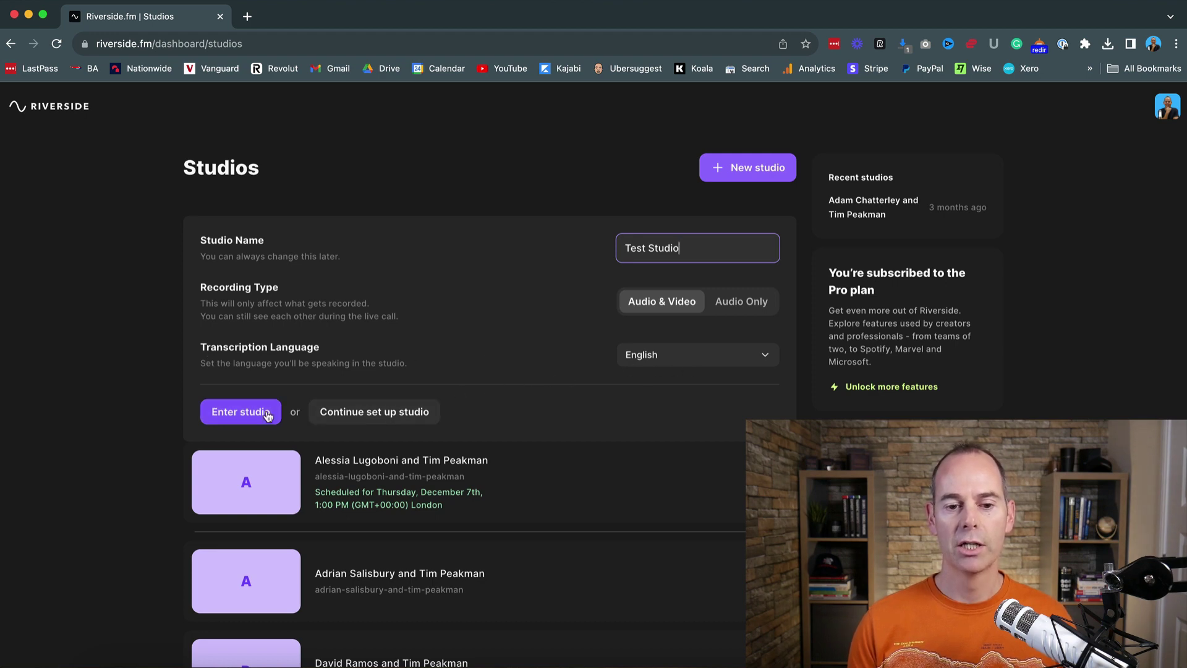
Step: Continue to the full studio setup page and scroll down to Schedule studio
{"action": "left_click", "coordinate": [373, 416]}
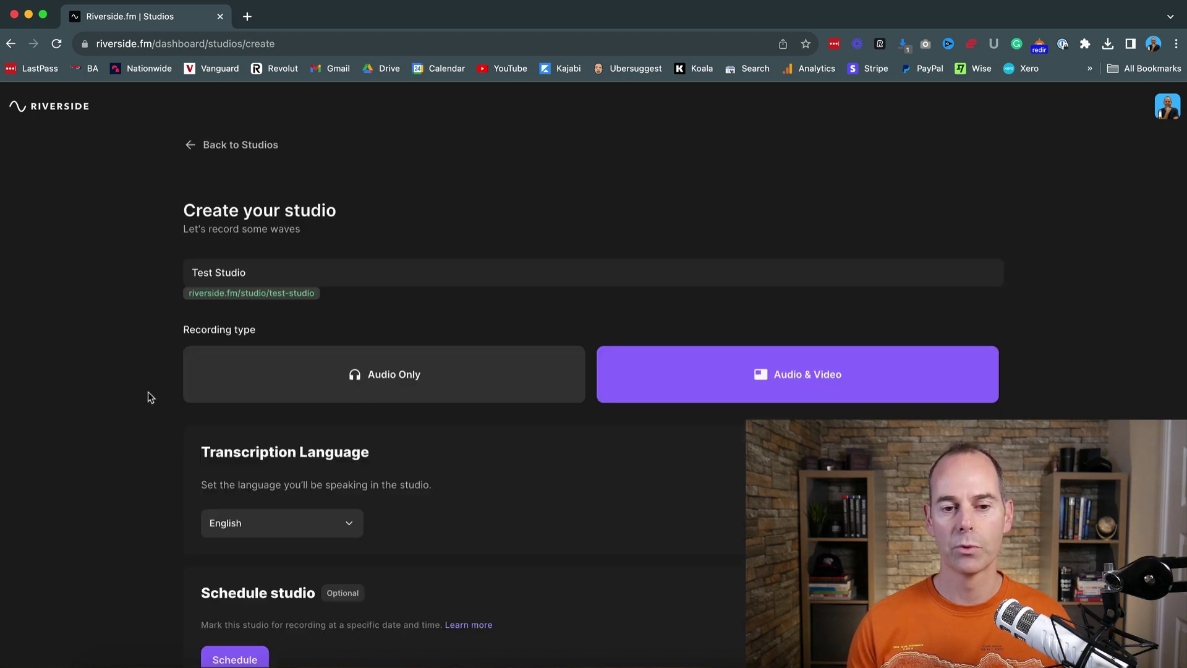
{"action": "left_click", "coordinate": [278, 270]}
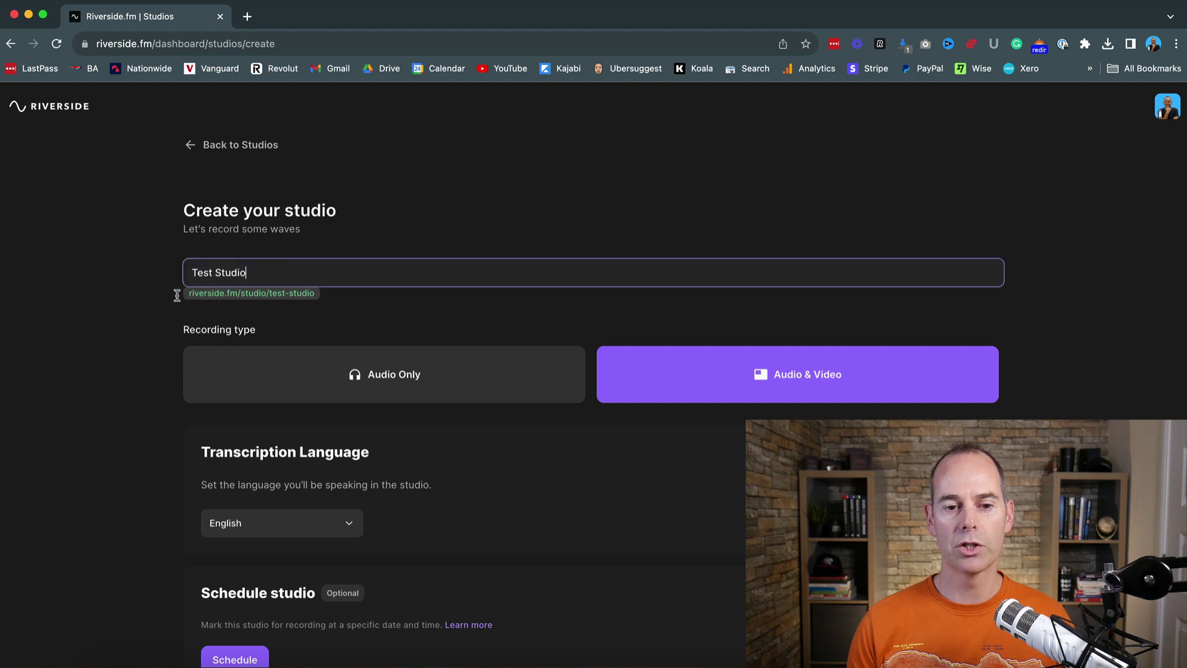
{"action": "left_click", "coordinate": [147, 354]}
{"action": "scroll", "coordinate": [148, 385], "scroll_direction": "down", "scroll_amount": 2}
{"action": "scroll", "coordinate": [149, 386], "scroll_direction": "down", "scroll_amount": 3}
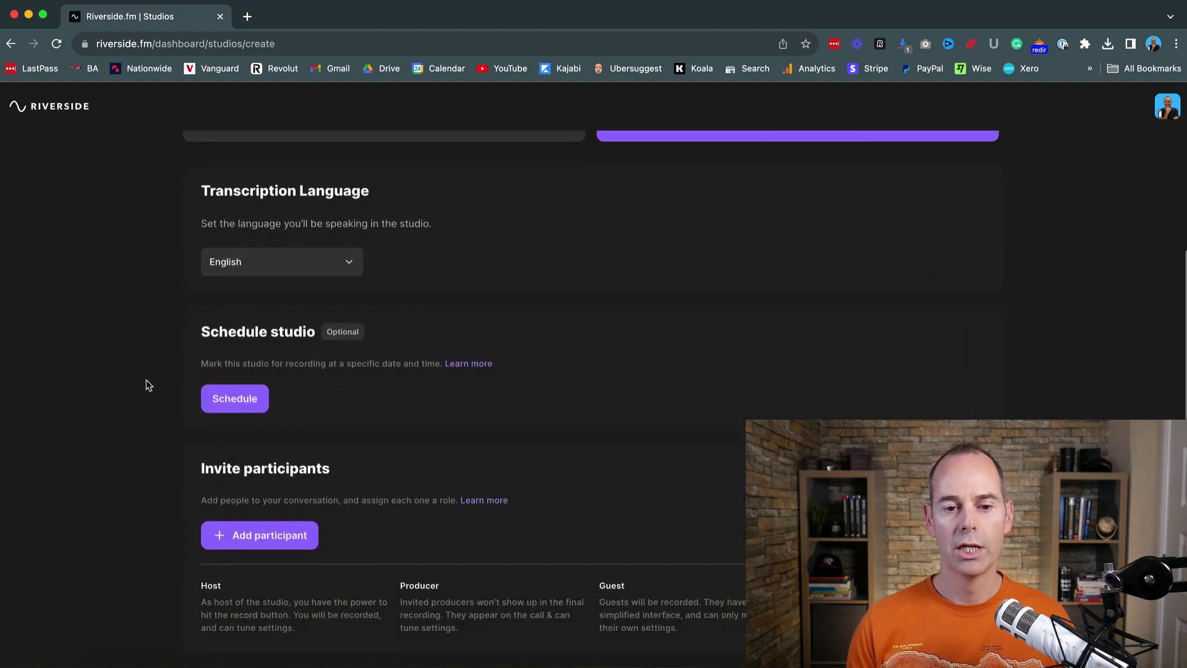
Step: Schedule the studio for December 11 at 02 PM, timezone (GMT+00:00) London
{"action": "left_click", "coordinate": [244, 402]}
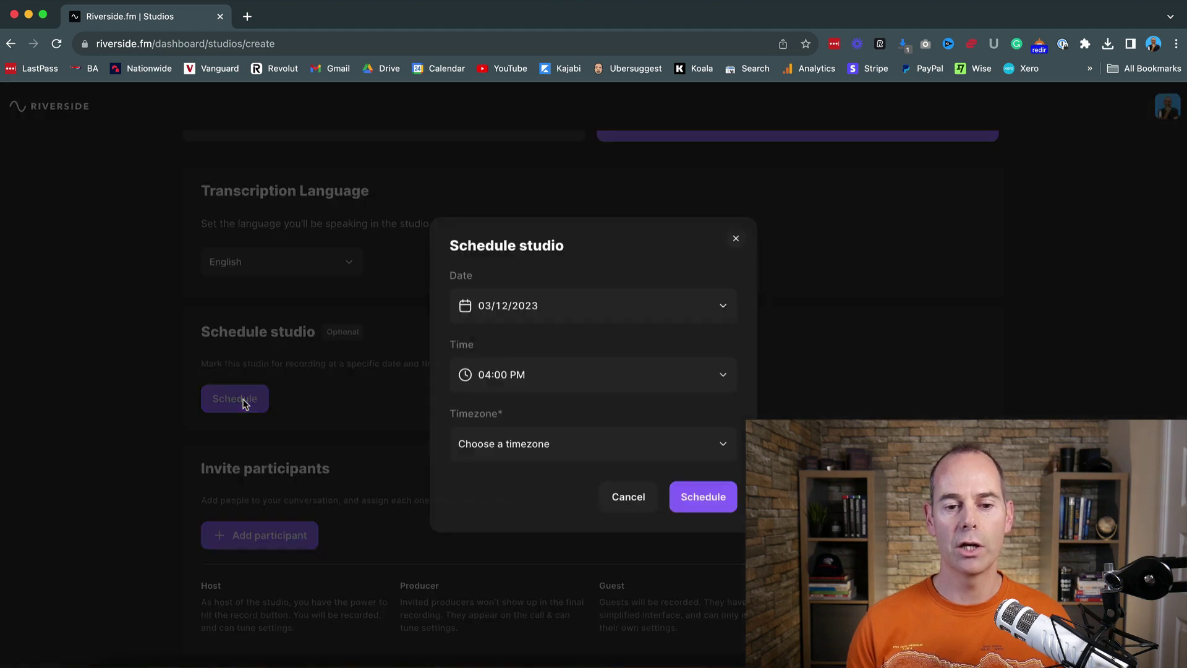
{"action": "left_click", "coordinate": [581, 313]}
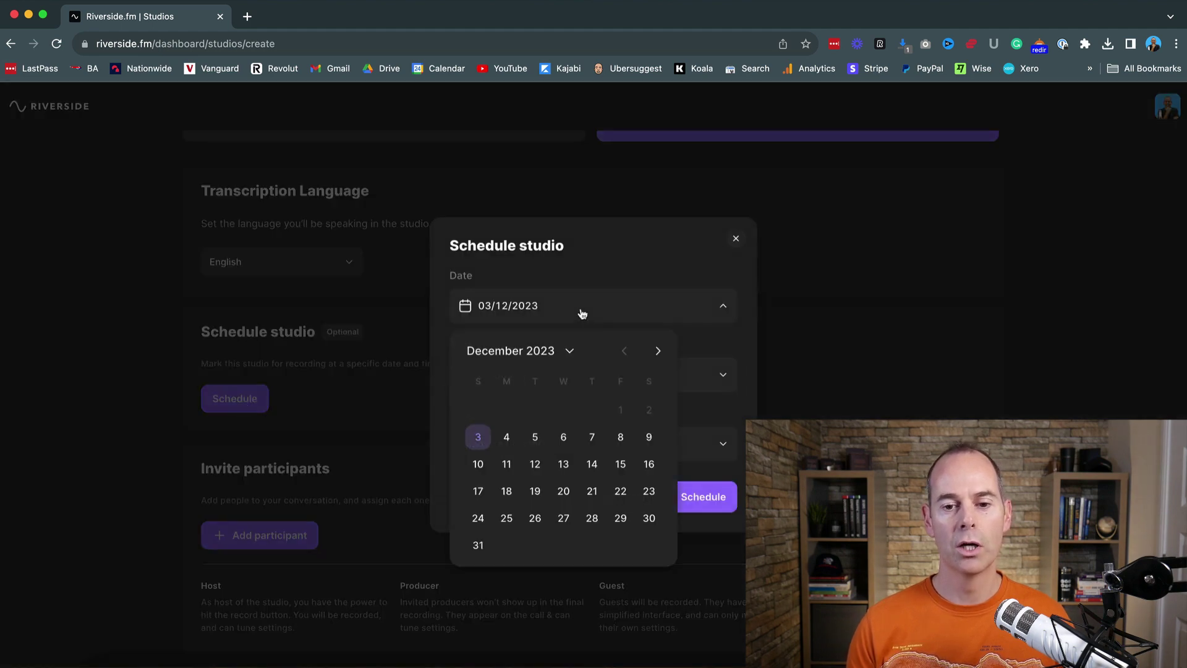
{"action": "left_click", "coordinate": [507, 466]}
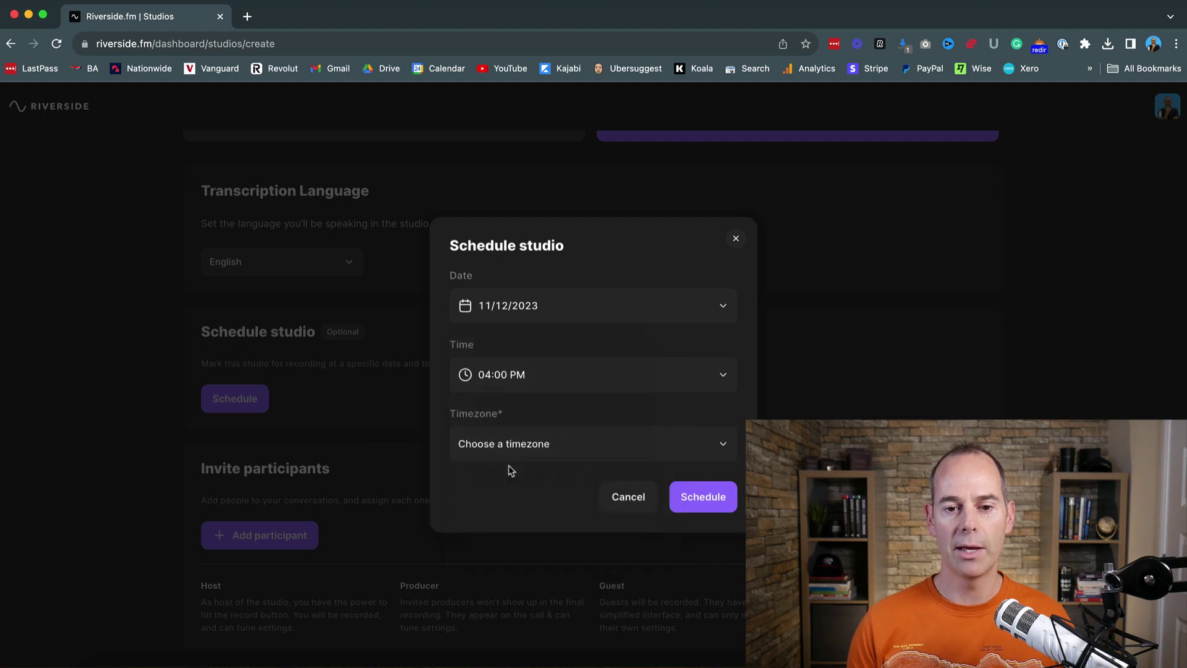
{"action": "left_click", "coordinate": [544, 377]}
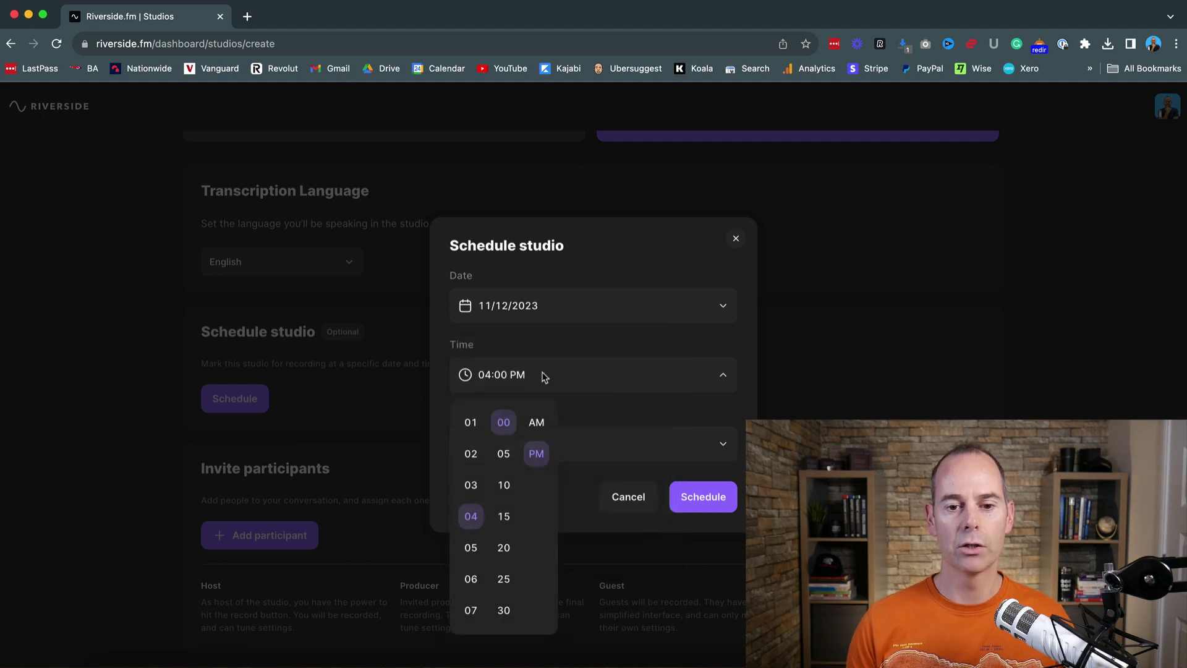
{"action": "left_click", "coordinate": [473, 458]}
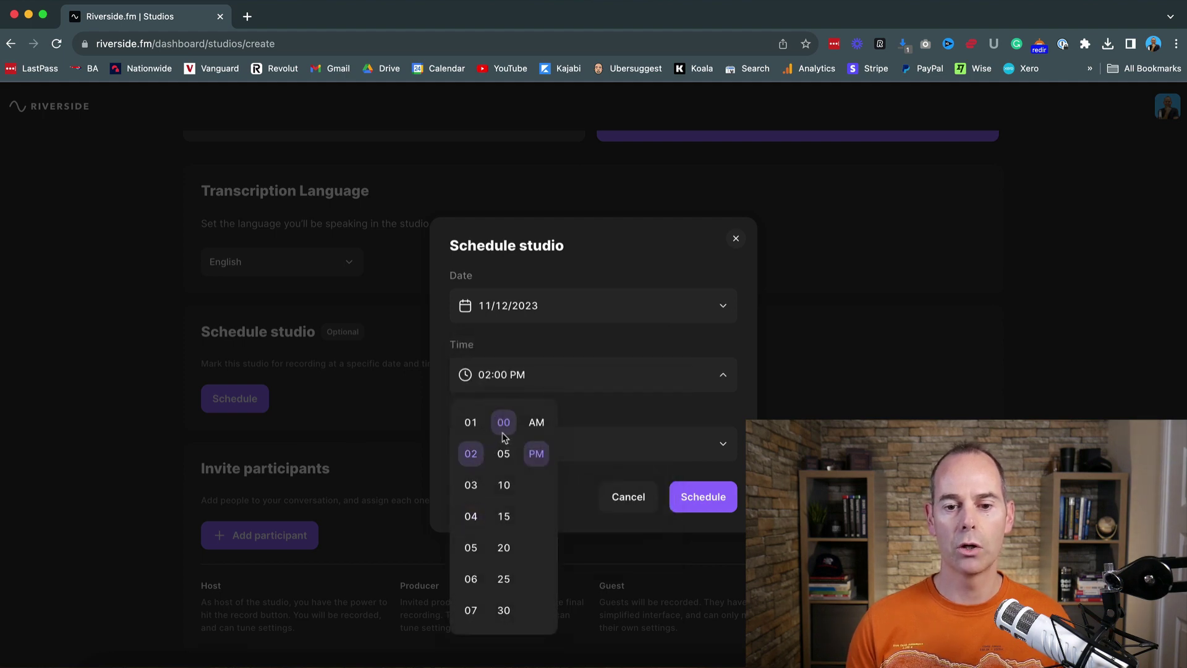
{"action": "left_click", "coordinate": [594, 416]}
{"action": "left_click", "coordinate": [540, 452]}
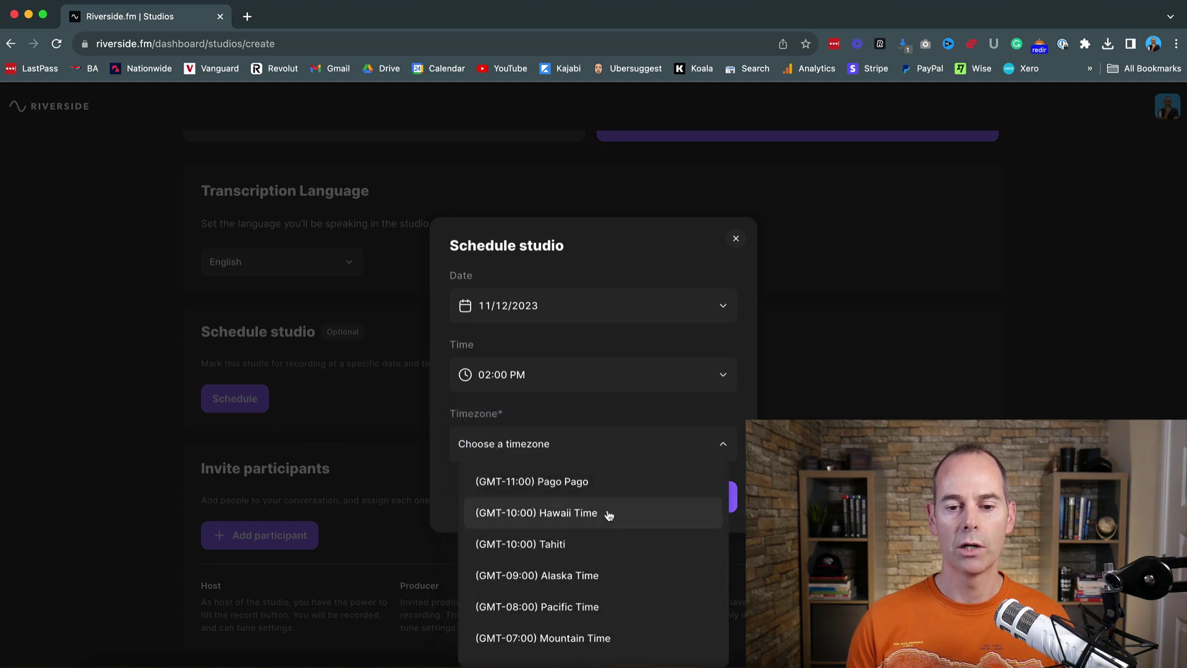
{"action": "scroll", "coordinate": [615, 525], "scroll_direction": "down", "scroll_amount": 5}
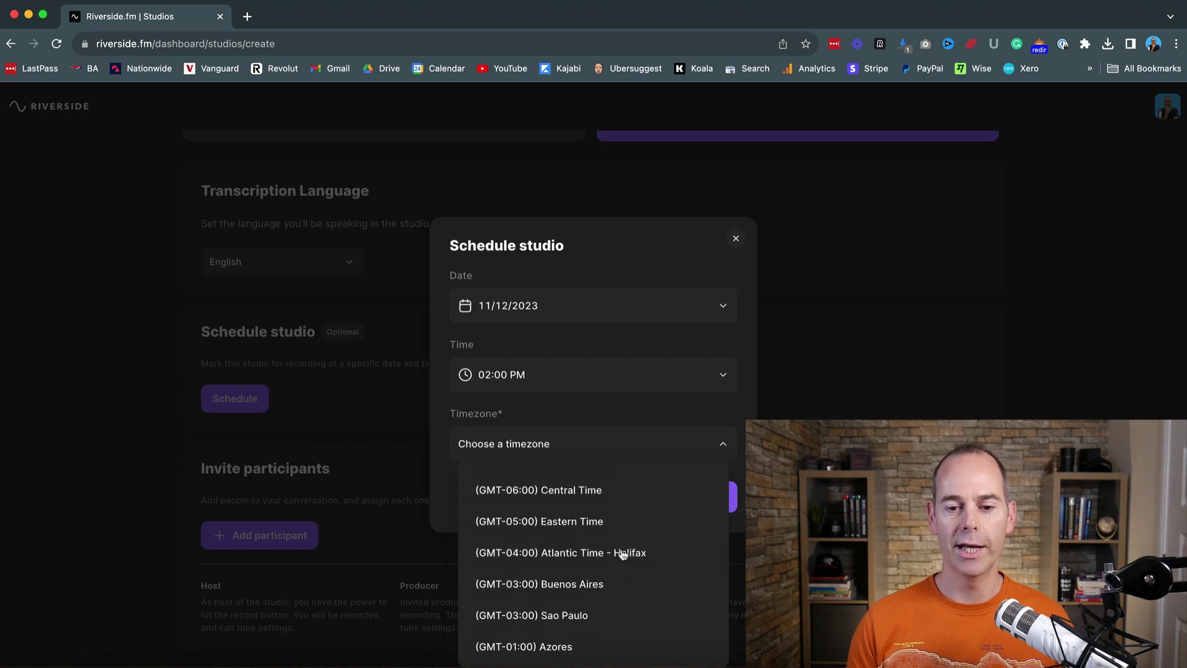
{"action": "scroll", "coordinate": [622, 552], "scroll_direction": "down", "scroll_amount": 4}
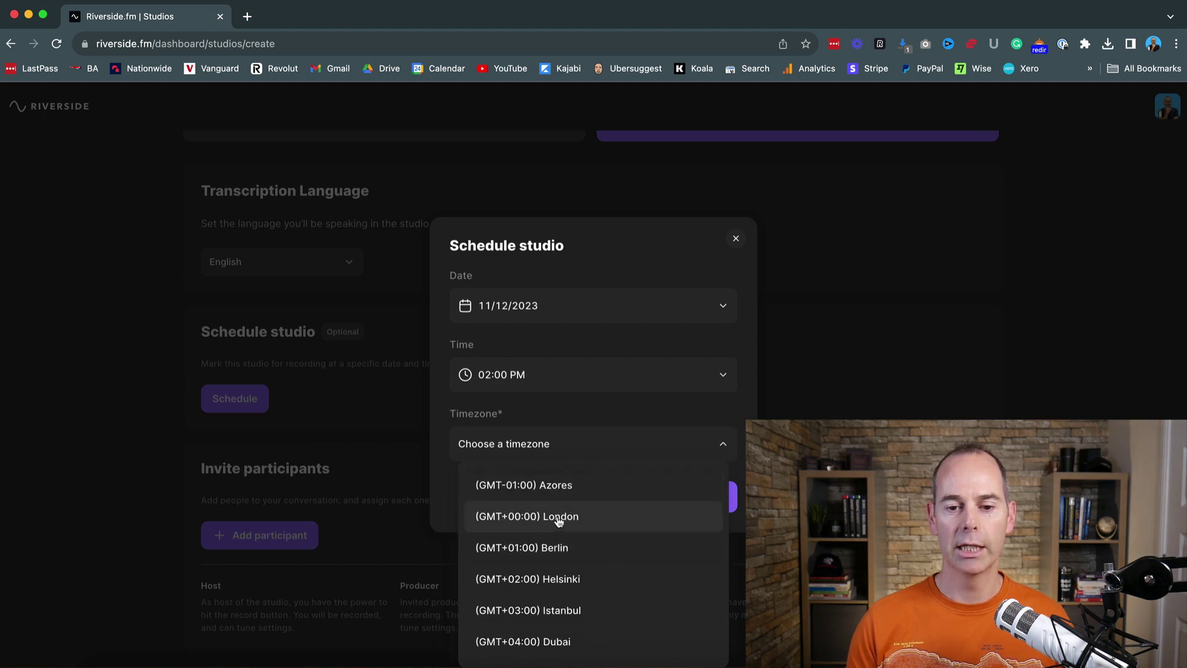
{"action": "left_click", "coordinate": [558, 519]}
{"action": "left_click", "coordinate": [702, 499]}
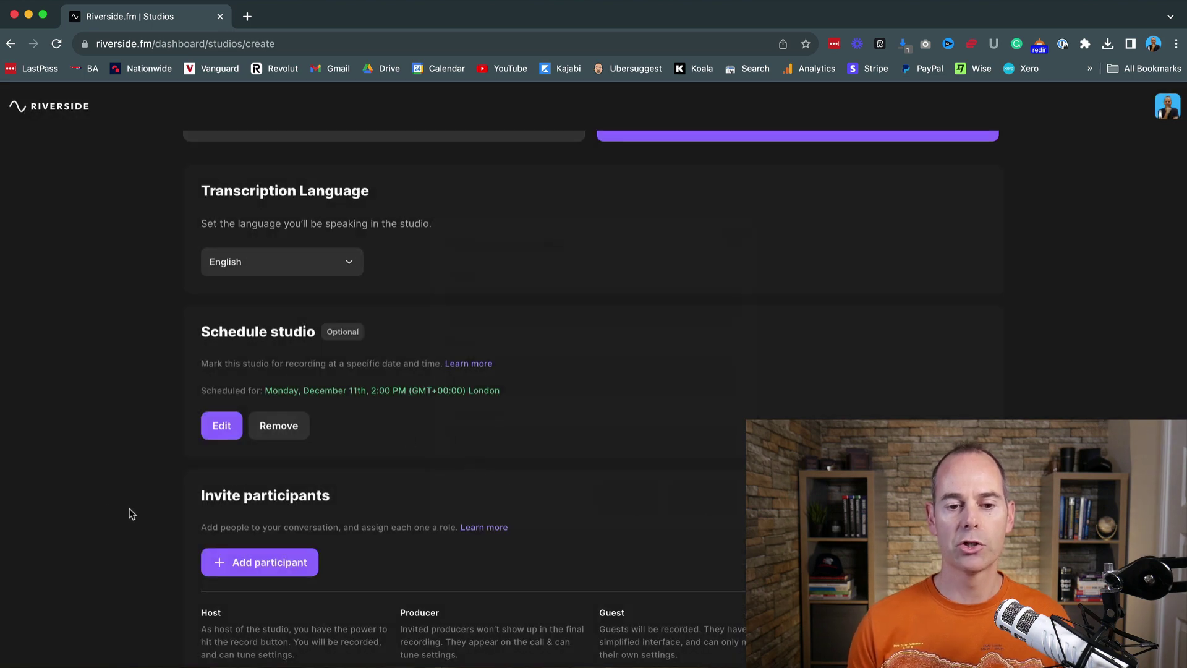
Step: Add one participant invite row, leaving the email blank and the role as Guest
{"action": "scroll", "coordinate": [137, 519], "scroll_direction": "down", "scroll_amount": 3}
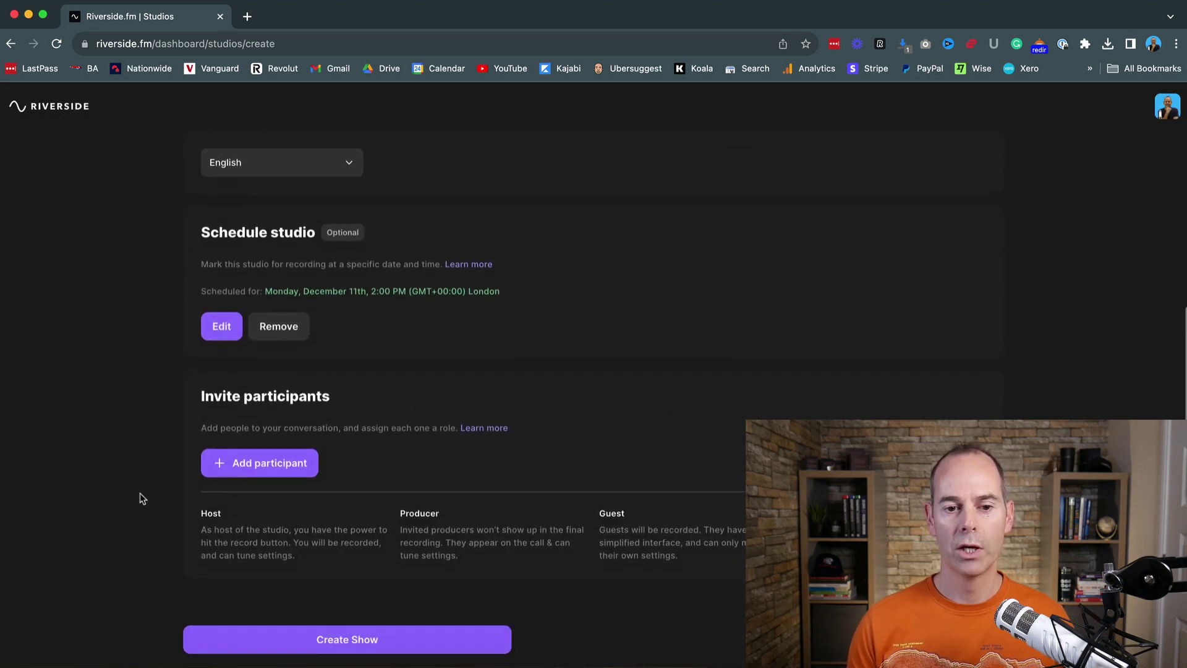
{"action": "left_click", "coordinate": [255, 466]}
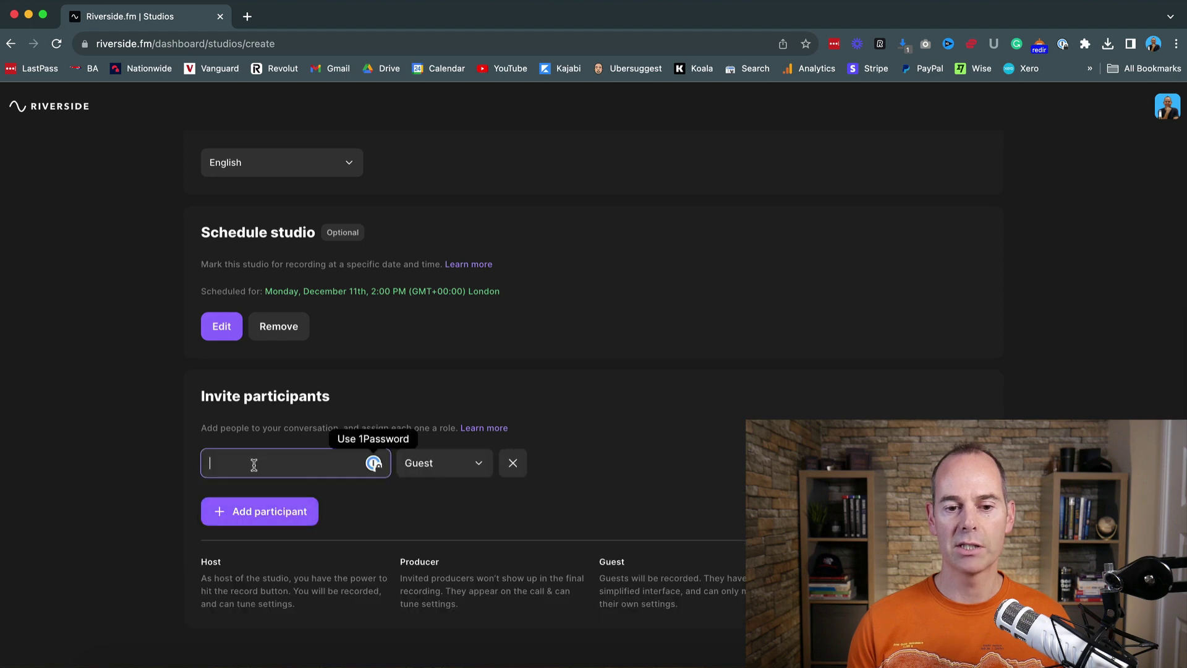
{"action": "left_click", "coordinate": [145, 480]}
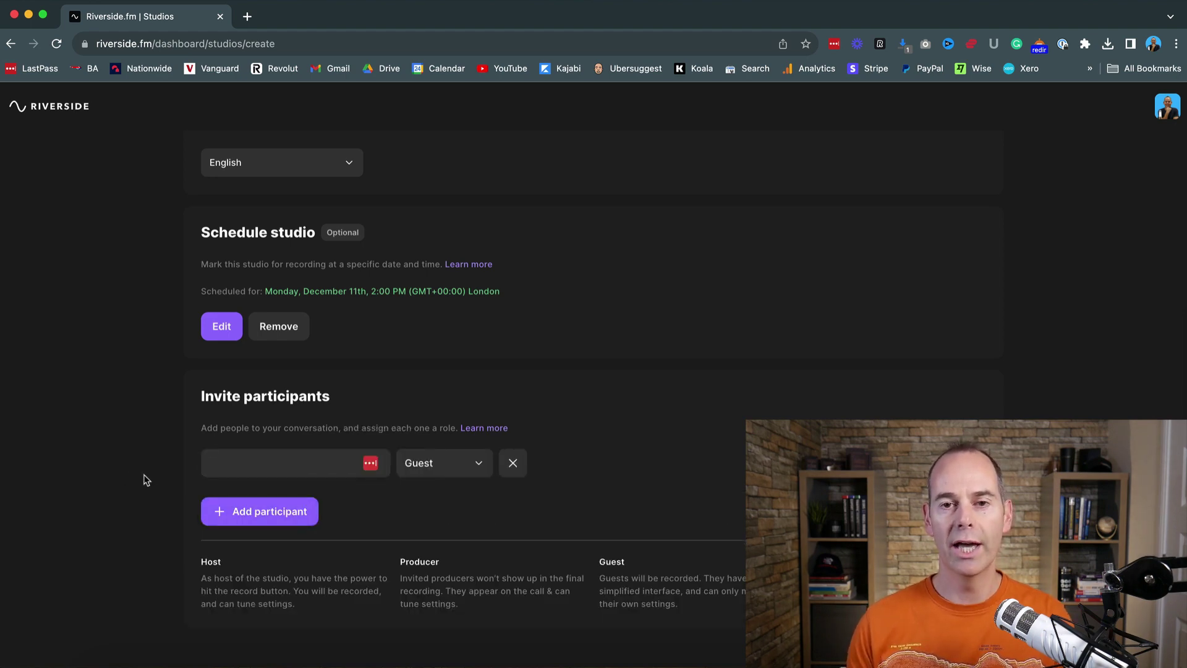
{"action": "left_click", "coordinate": [238, 462]}
{"action": "left_click", "coordinate": [482, 466]}
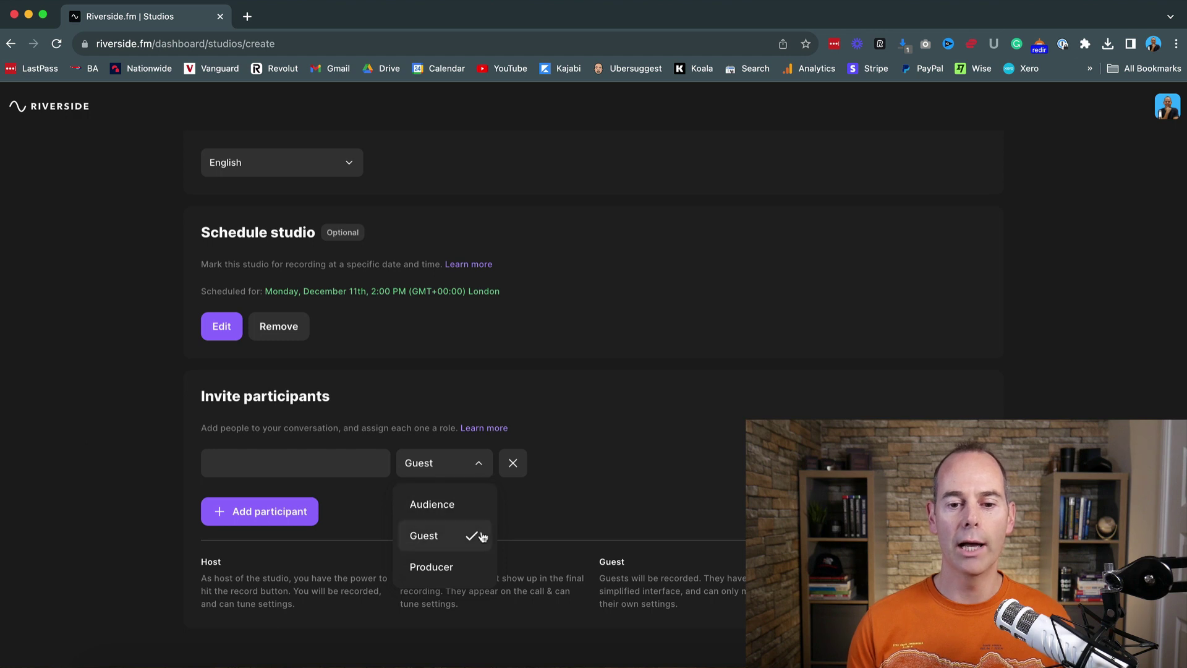
{"action": "left_click", "coordinate": [526, 506]}
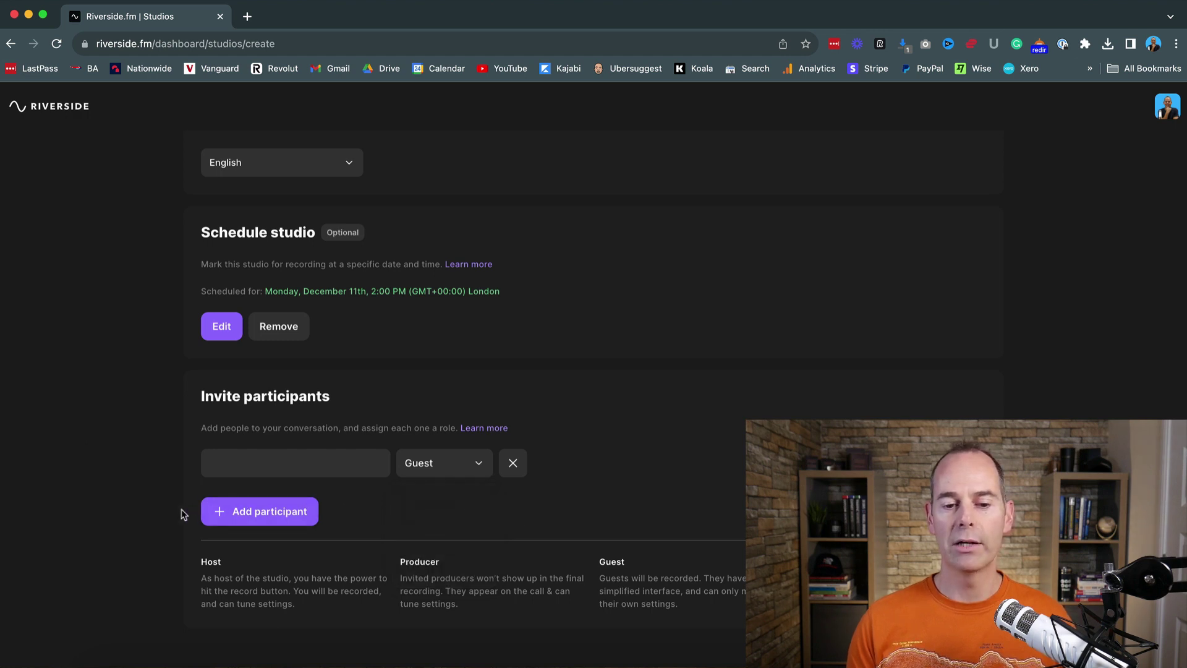
{"action": "scroll", "coordinate": [140, 586], "scroll_direction": "down", "scroll_amount": 2}
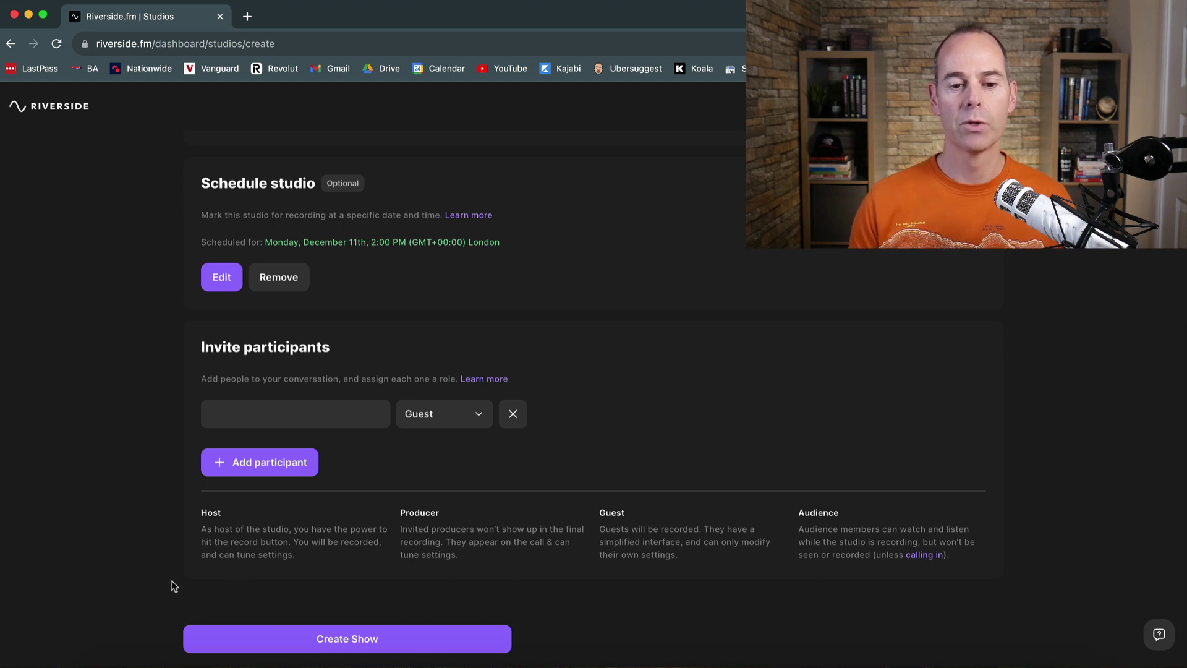
Step: Enter the guest's email address in the participant field and click Create Show
{"action": "scroll", "coordinate": [165, 581], "scroll_direction": "down", "scroll_amount": 1}
{"action": "left_click", "coordinate": [344, 638]}
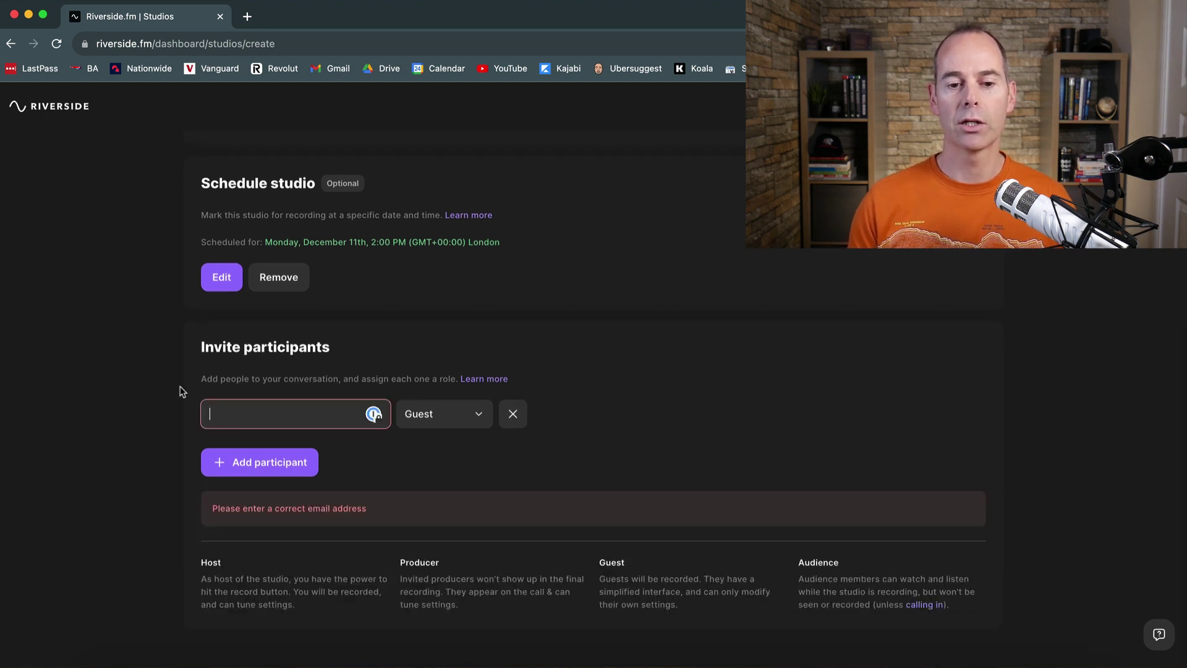
{"action": "left_click", "coordinate": [236, 412]}
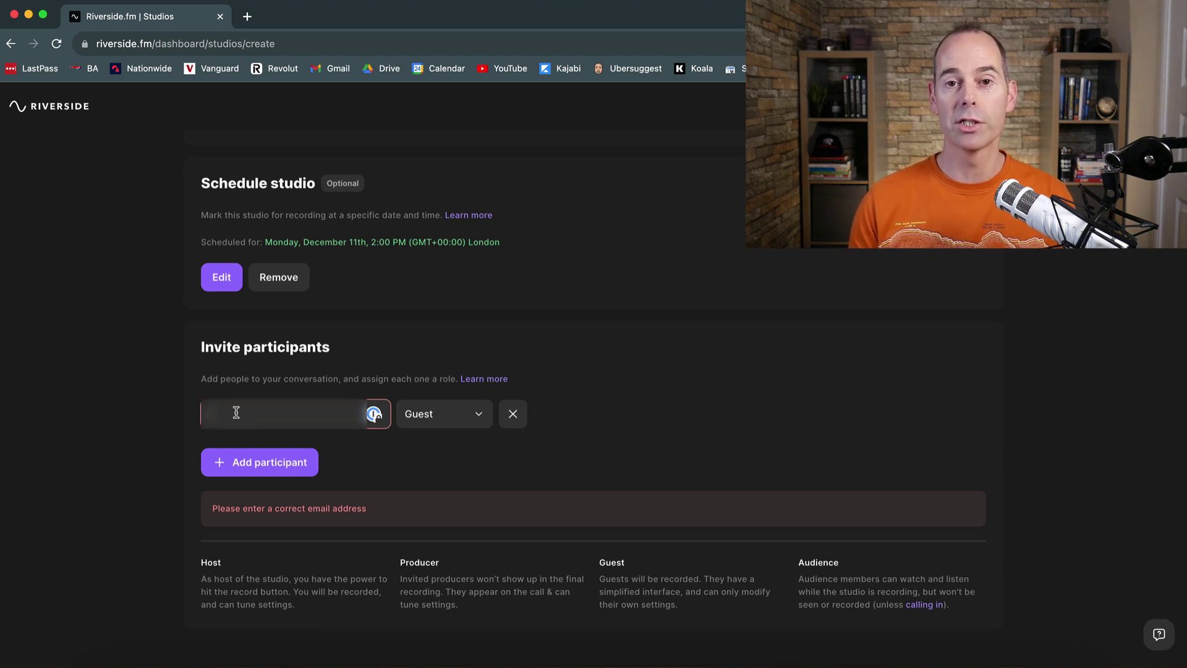
{"action": "key", "text": "ctrl+v"}
{"action": "type", "text": "email@address"}
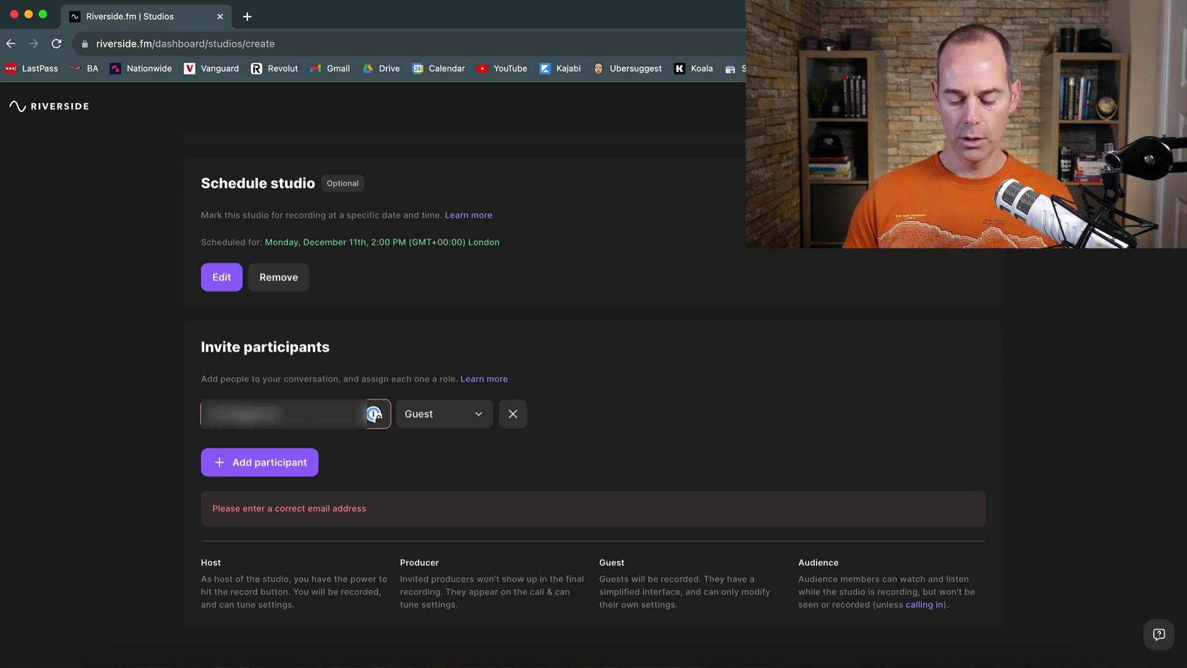
{"action": "left_click", "coordinate": [363, 451]}
{"action": "left_click", "coordinate": [344, 640]}
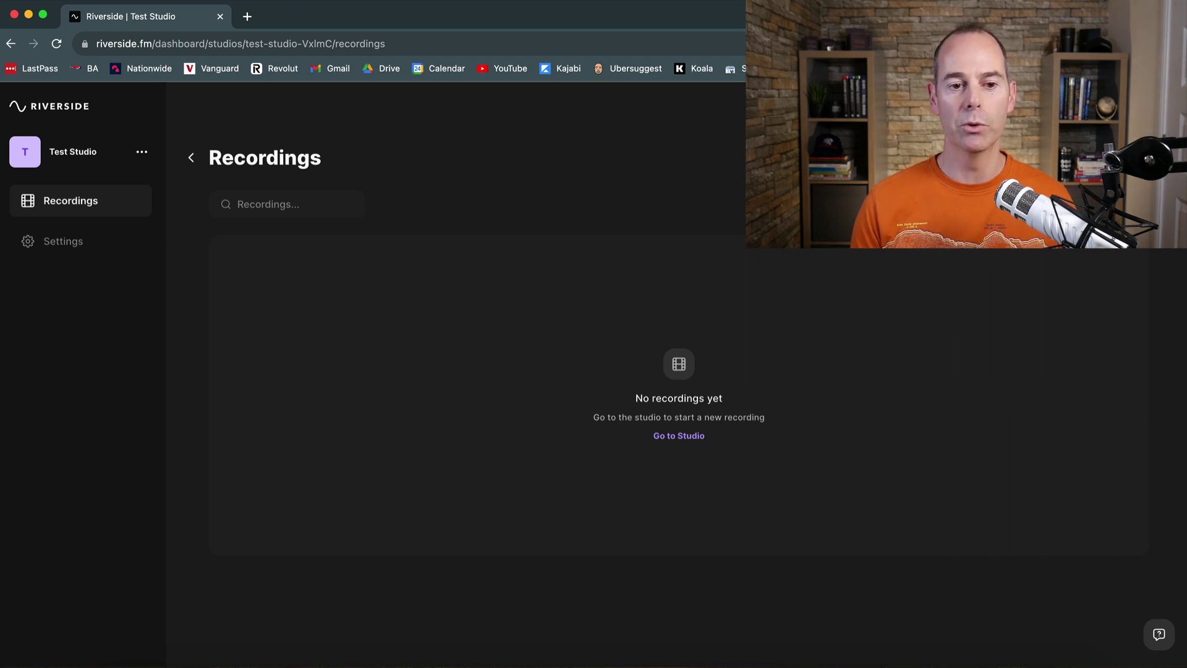
Step: Open Test Studio's Settings and scroll to the 44.1 kHz / Optimized quality / 24 FPS Recording options
{"action": "left_click", "coordinate": [65, 241]}
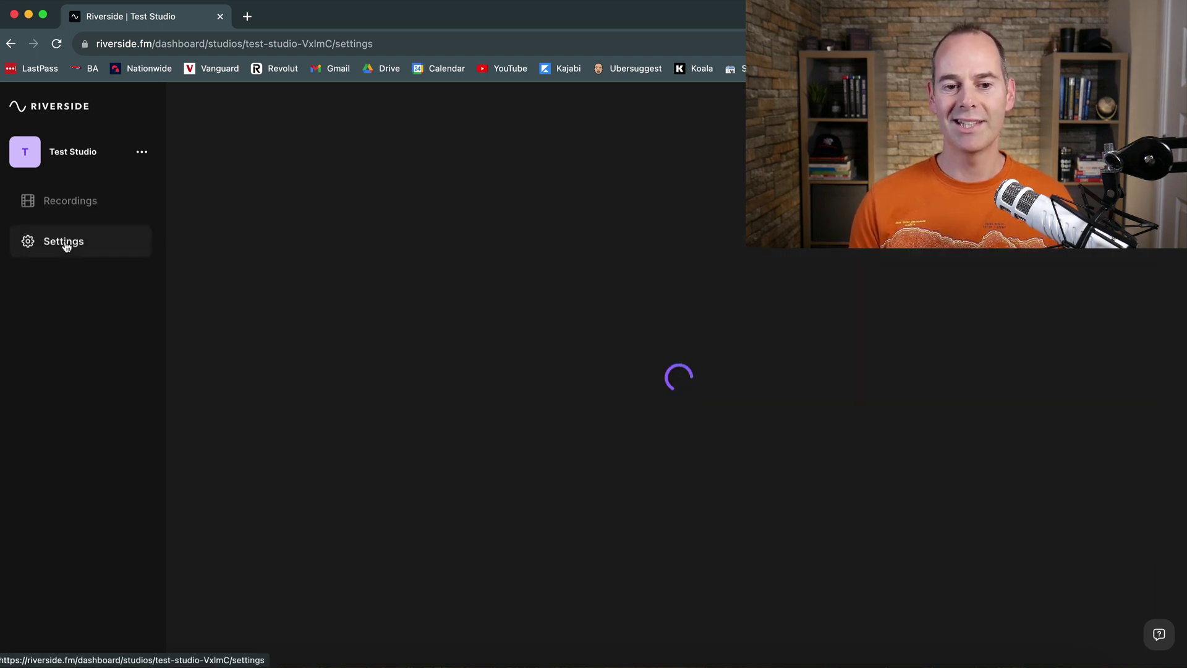
{"action": "scroll", "coordinate": [185, 413], "scroll_direction": "down", "scroll_amount": 2}
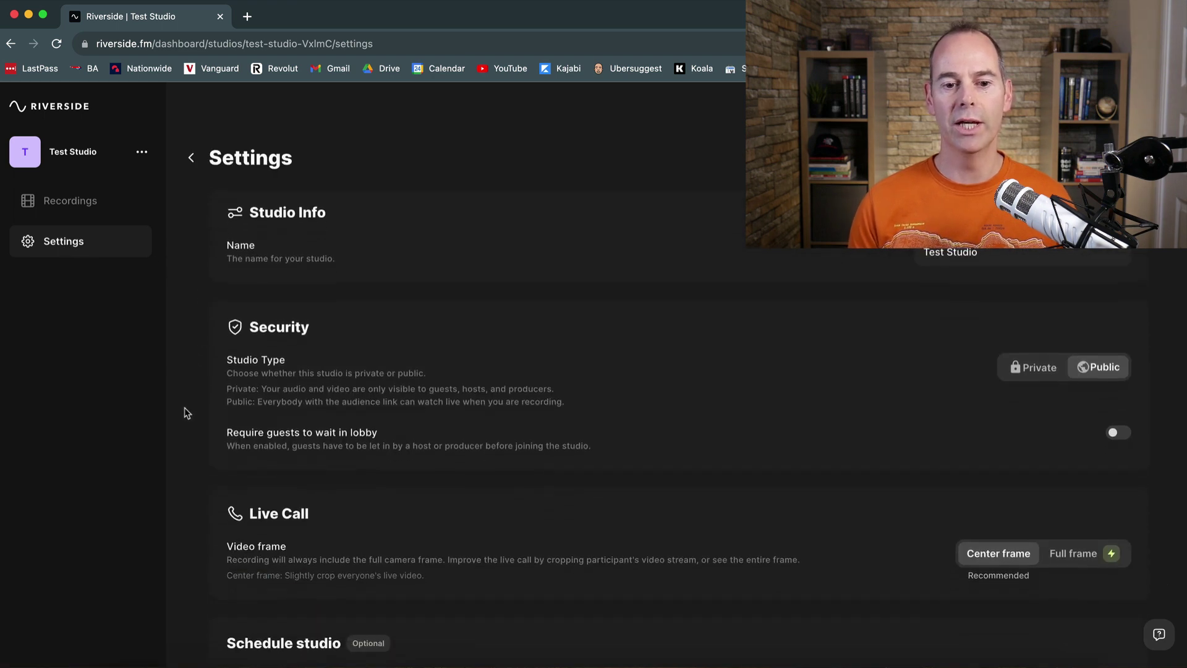
{"action": "scroll", "coordinate": [185, 413], "scroll_direction": "down", "scroll_amount": 3}
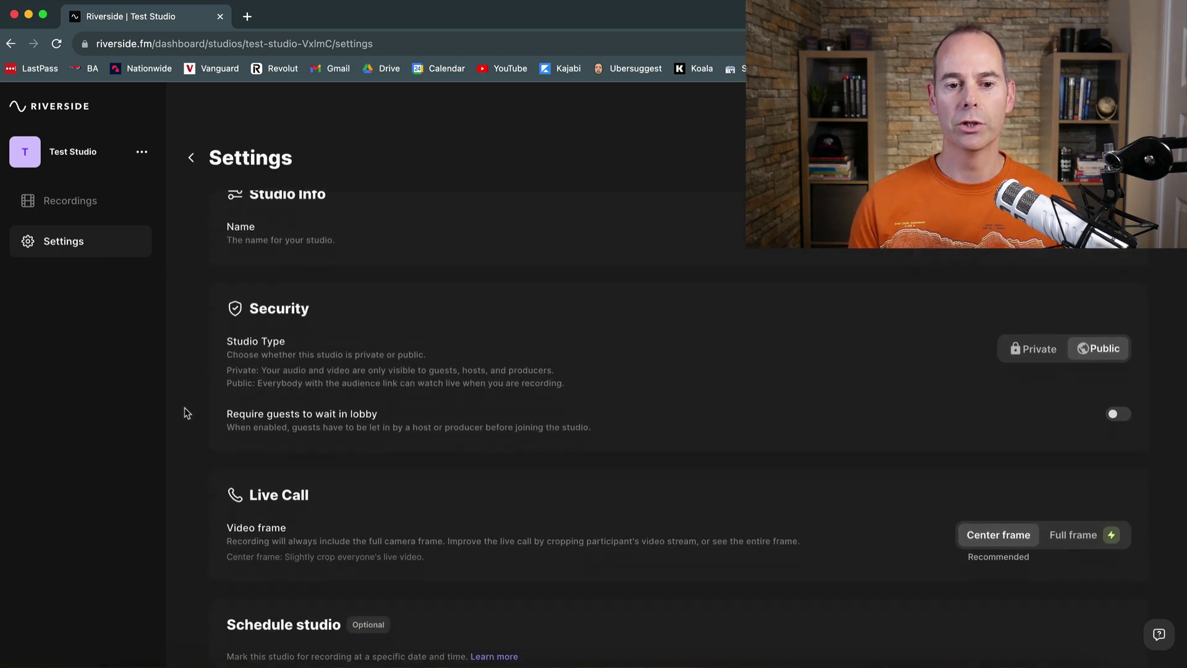
{"action": "scroll", "coordinate": [186, 412], "scroll_direction": "down", "scroll_amount": 1}
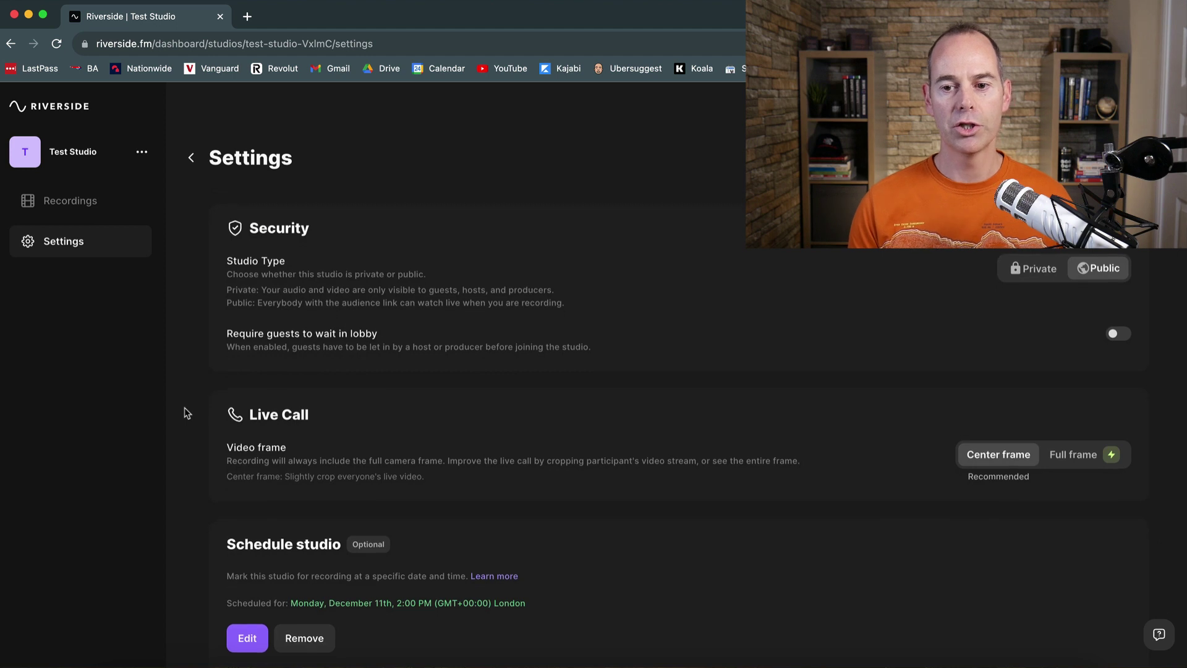
{"action": "scroll", "coordinate": [186, 413], "scroll_direction": "up", "scroll_amount": 1}
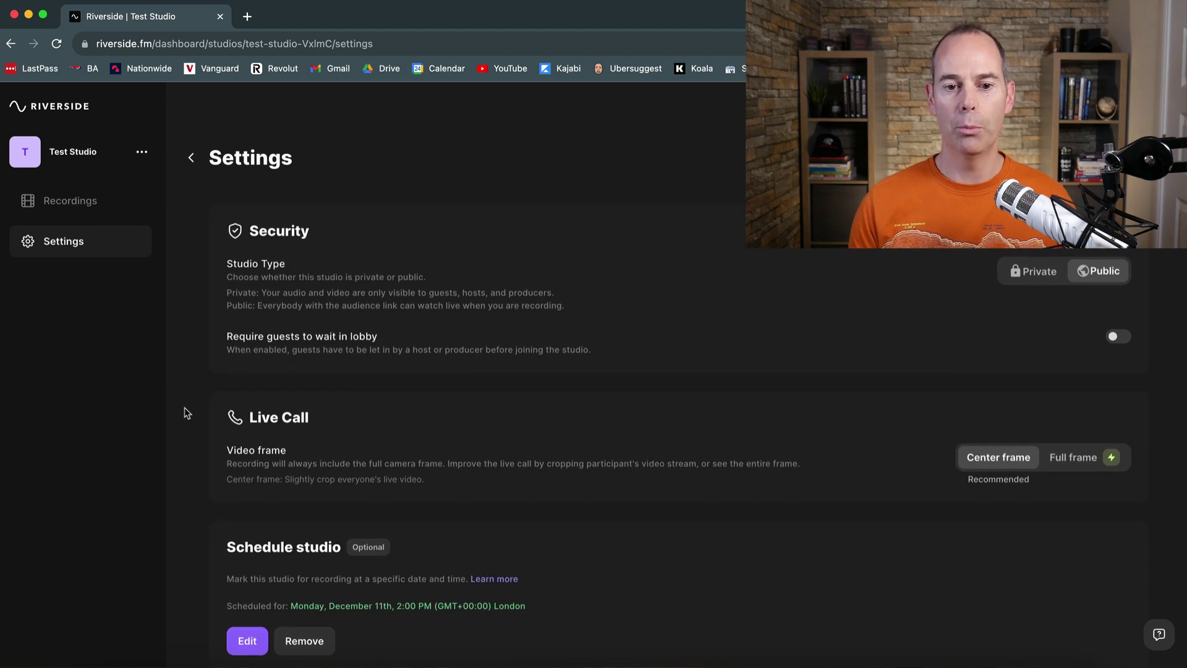
{"action": "scroll", "coordinate": [186, 413], "scroll_direction": "down", "scroll_amount": 4}
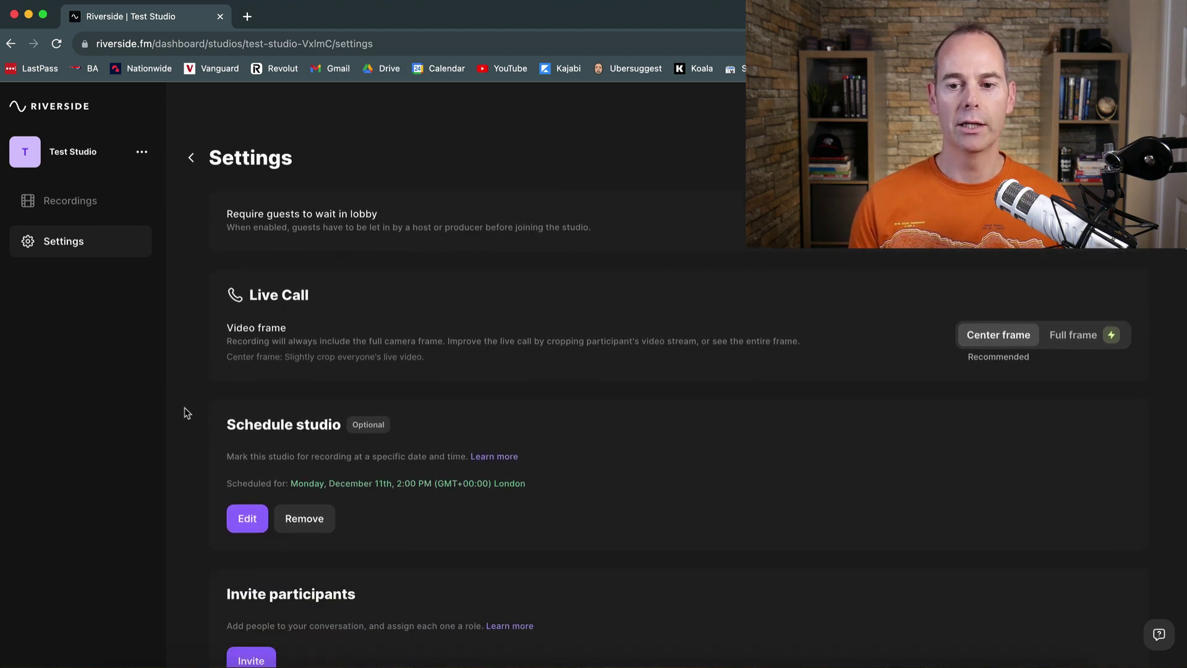
{"action": "scroll", "coordinate": [186, 412], "scroll_direction": "up", "scroll_amount": 1}
{"action": "scroll", "coordinate": [187, 413], "scroll_direction": "down", "scroll_amount": 4}
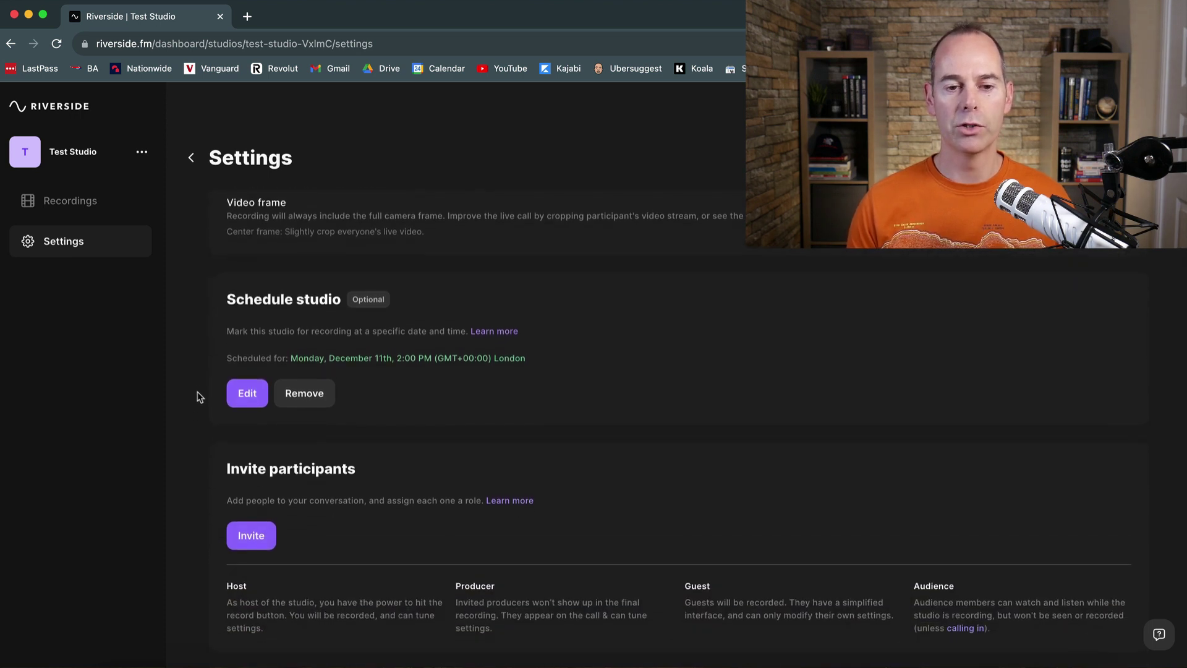
{"action": "scroll", "coordinate": [199, 369], "scroll_direction": "down", "scroll_amount": 1}
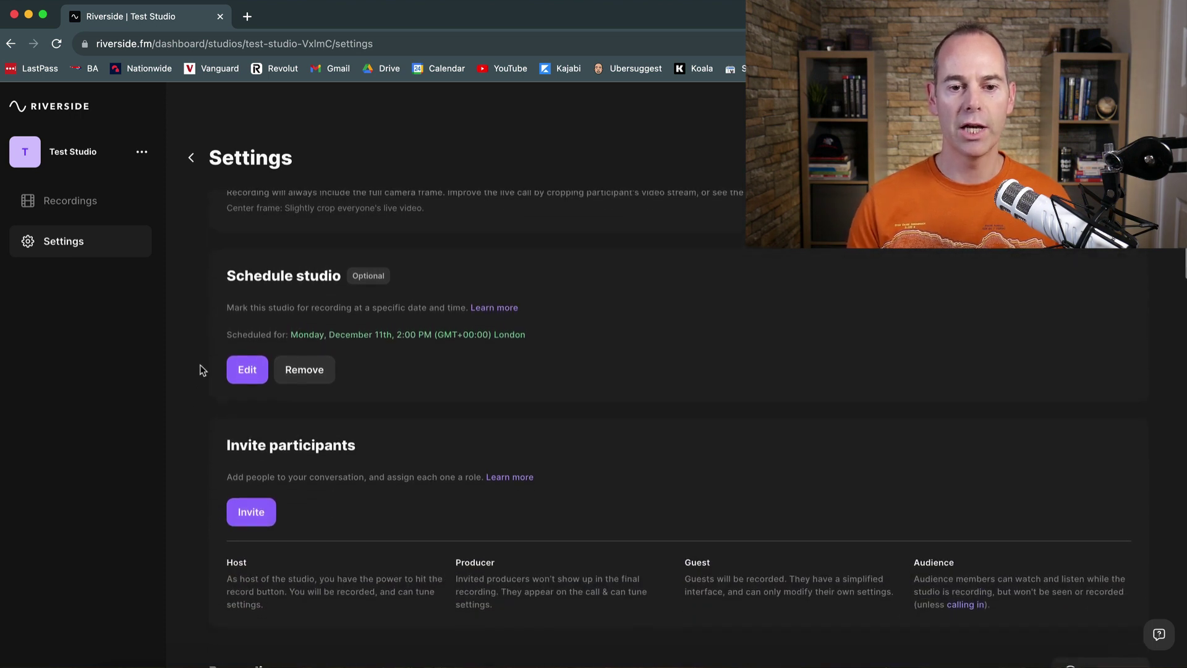
{"action": "scroll", "coordinate": [199, 369], "scroll_direction": "down", "scroll_amount": 7}
{"action": "scroll", "coordinate": [199, 369], "scroll_direction": "down", "scroll_amount": 2}
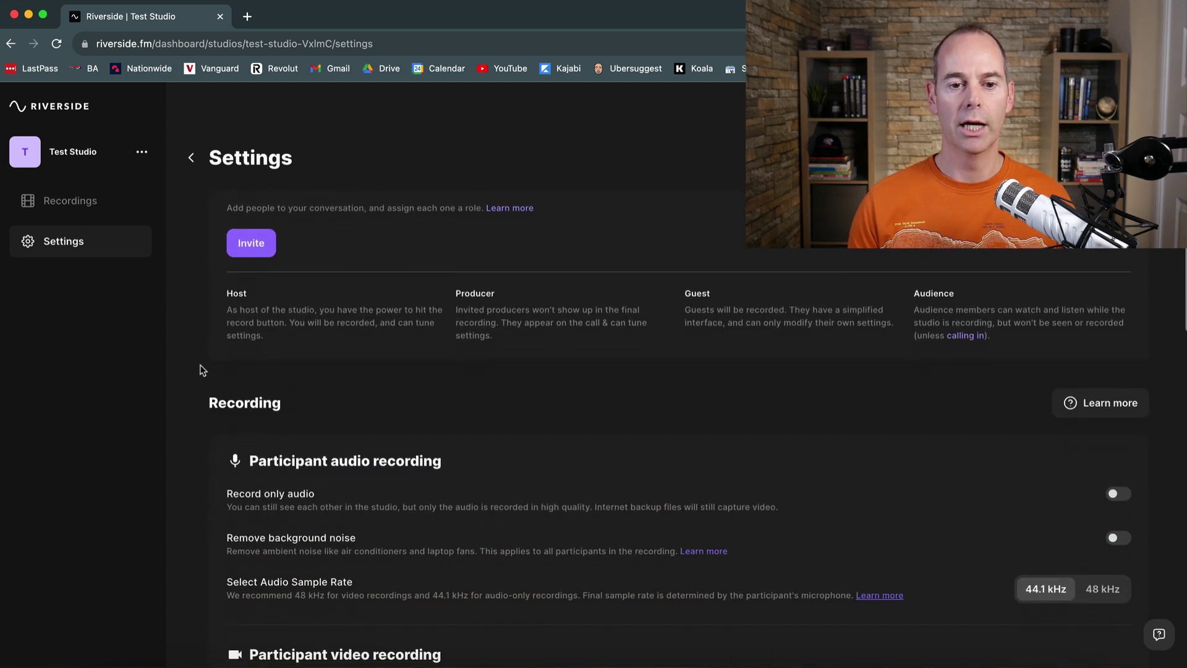
{"action": "scroll", "coordinate": [199, 369], "scroll_direction": "down", "scroll_amount": 2}
{"action": "scroll", "coordinate": [201, 370], "scroll_direction": "down", "scroll_amount": 1}
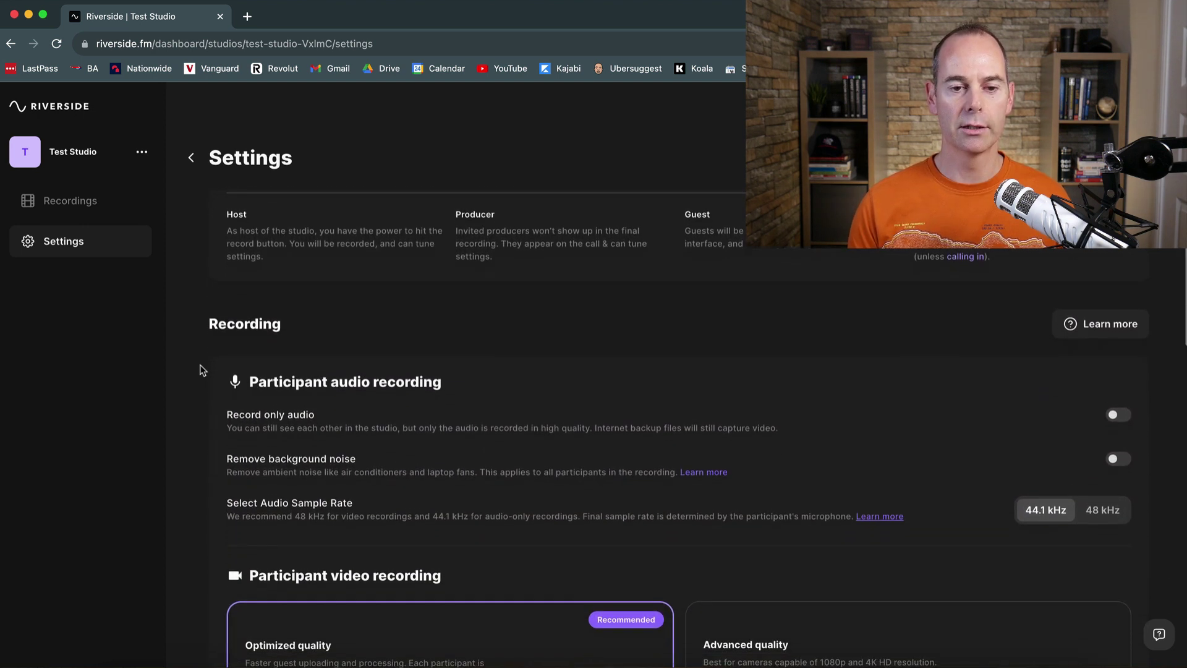
{"action": "scroll", "coordinate": [201, 370], "scroll_direction": "down", "scroll_amount": 3}
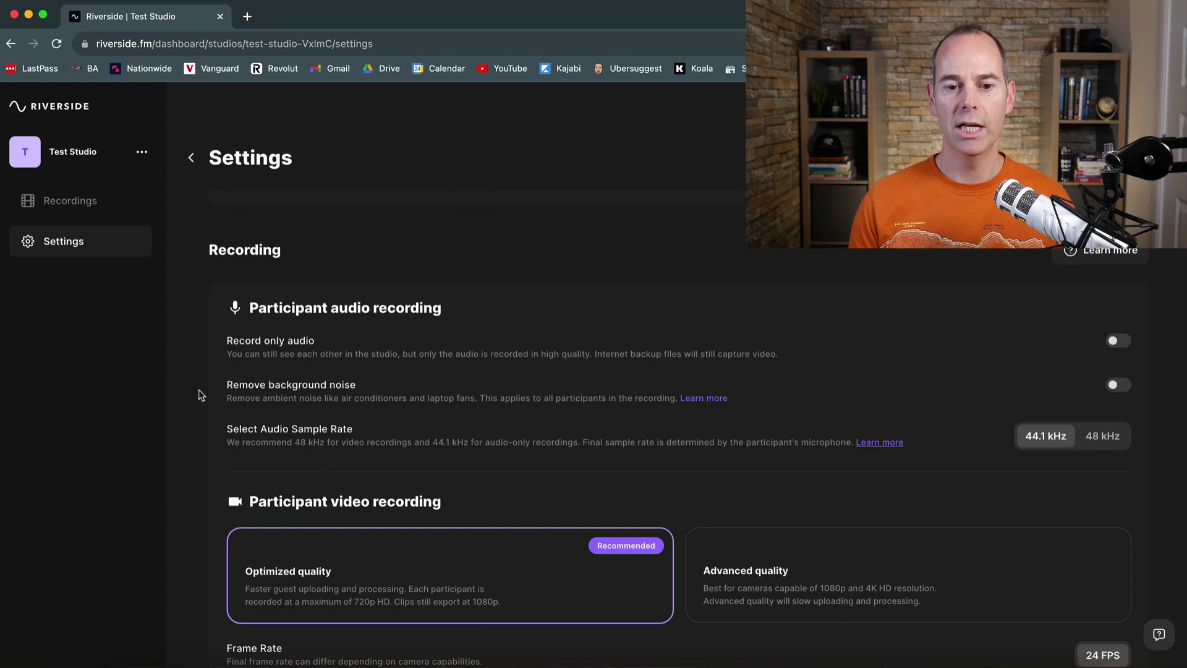
{"action": "scroll", "coordinate": [201, 383], "scroll_direction": "down", "scroll_amount": 3}
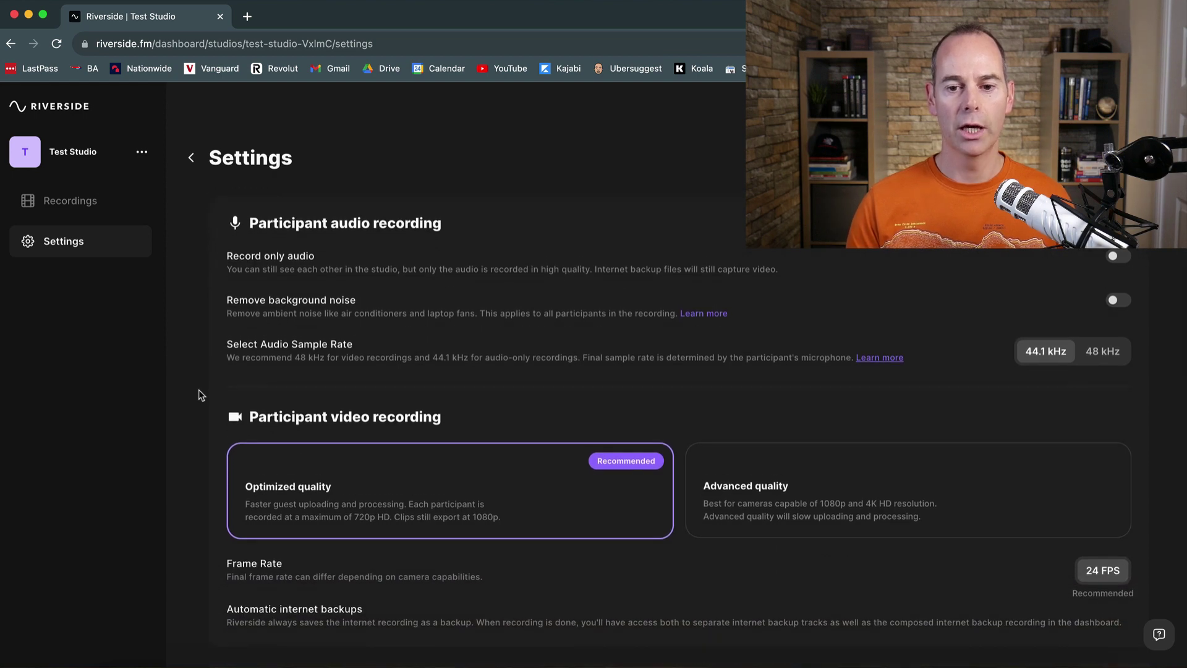
{"action": "scroll", "coordinate": [201, 396], "scroll_direction": "down", "scroll_amount": 1}
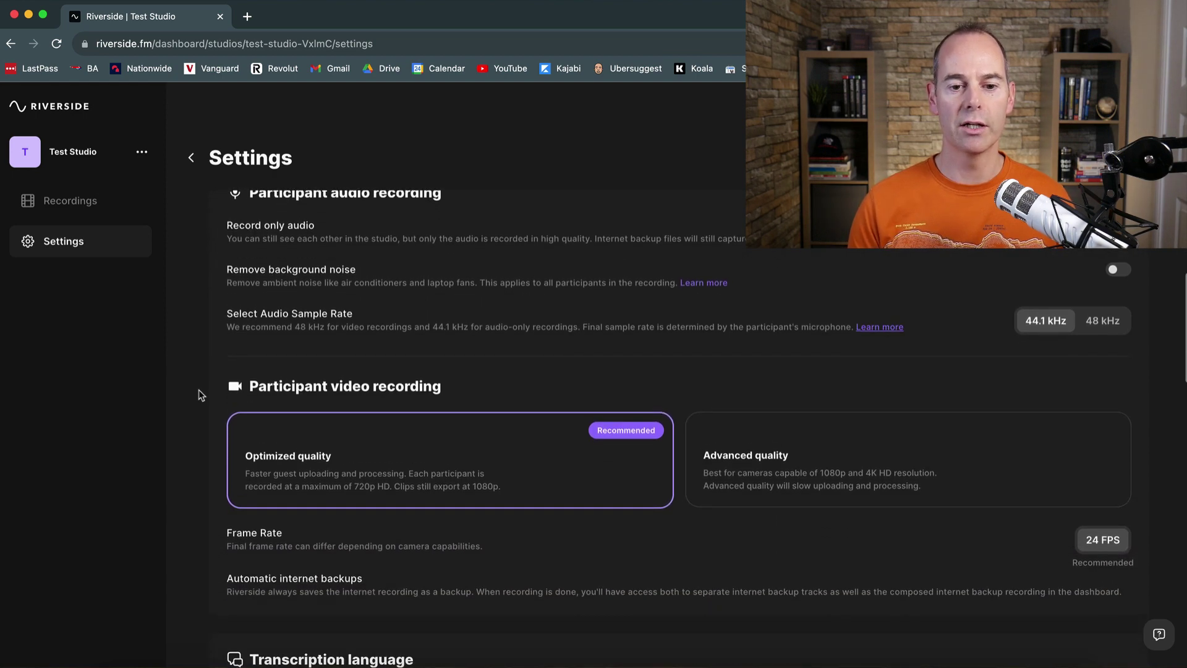
{"action": "scroll", "coordinate": [201, 396], "scroll_direction": "down", "scroll_amount": 2}
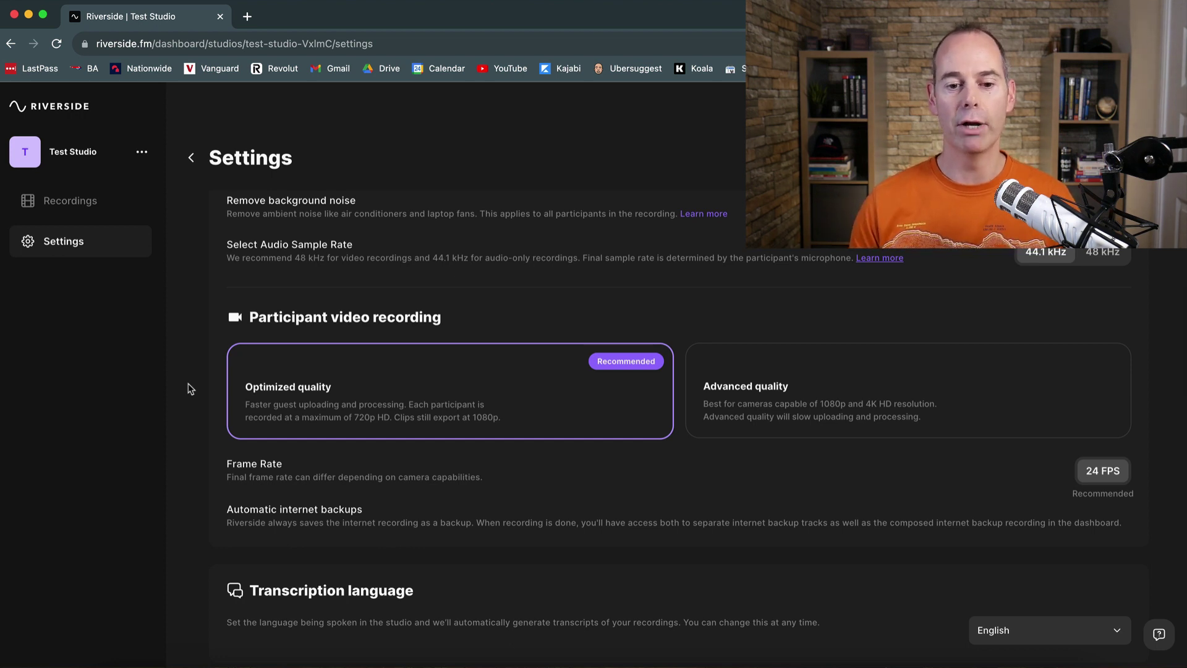
{"action": "scroll", "coordinate": [190, 389], "scroll_direction": "down", "scroll_amount": 3}
{"action": "scroll", "coordinate": [190, 389], "scroll_direction": "down", "scroll_amount": 8}
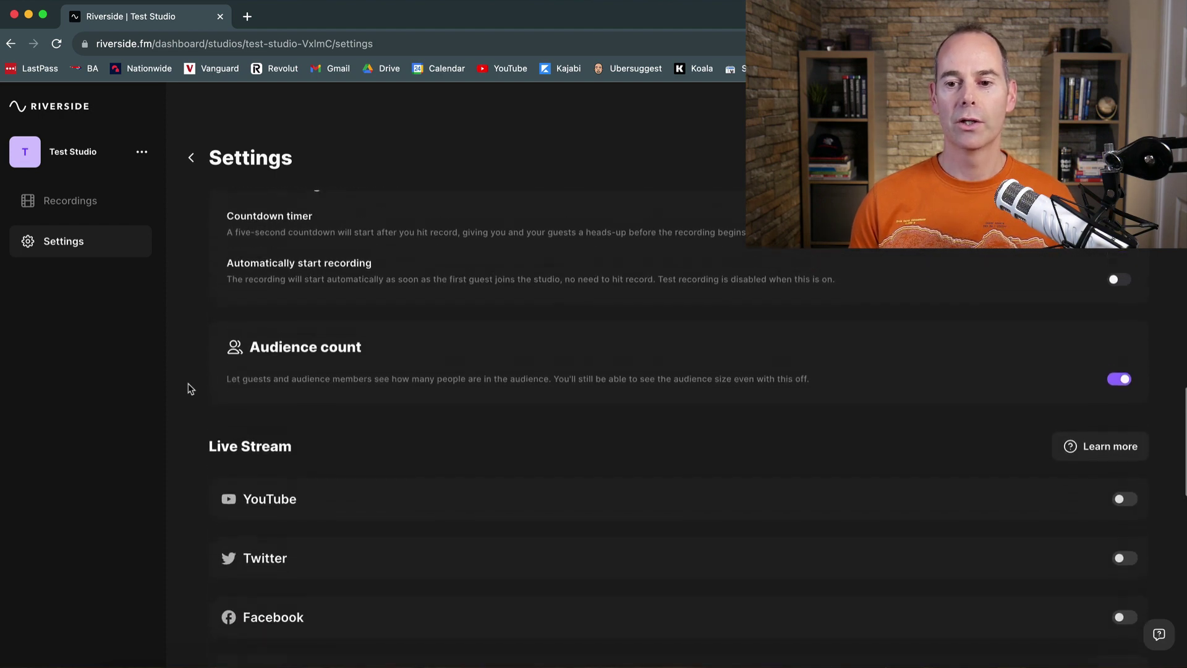
{"action": "scroll", "coordinate": [190, 388], "scroll_direction": "down", "scroll_amount": 4}
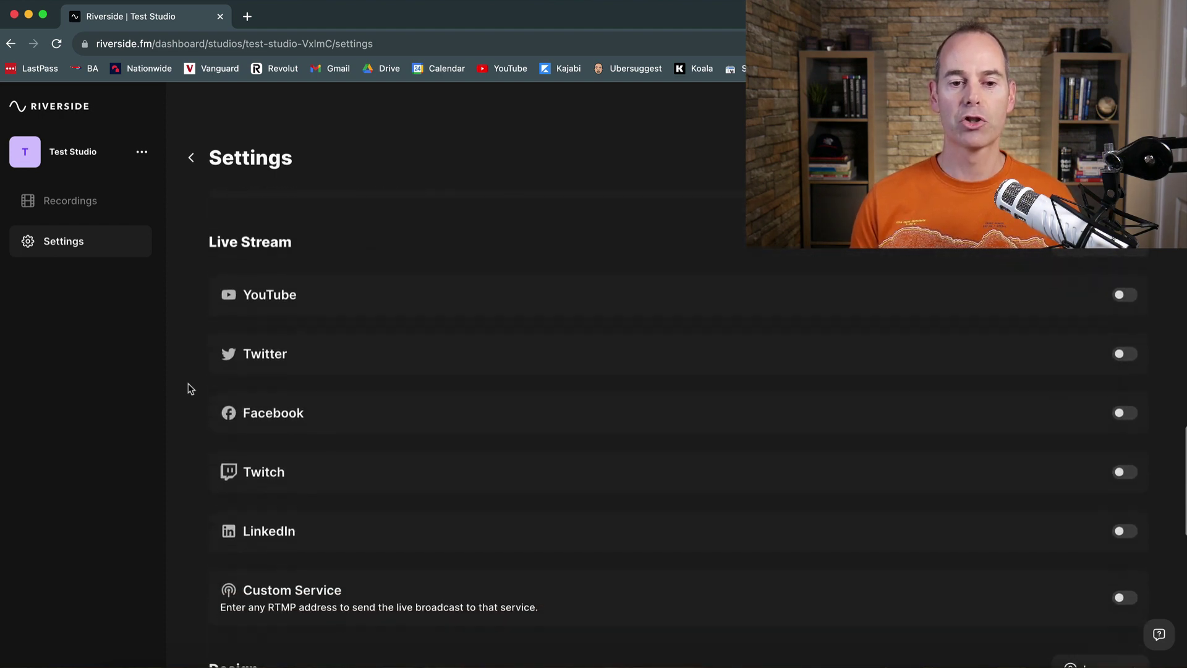
{"action": "scroll", "coordinate": [190, 388], "scroll_direction": "down", "scroll_amount": 1}
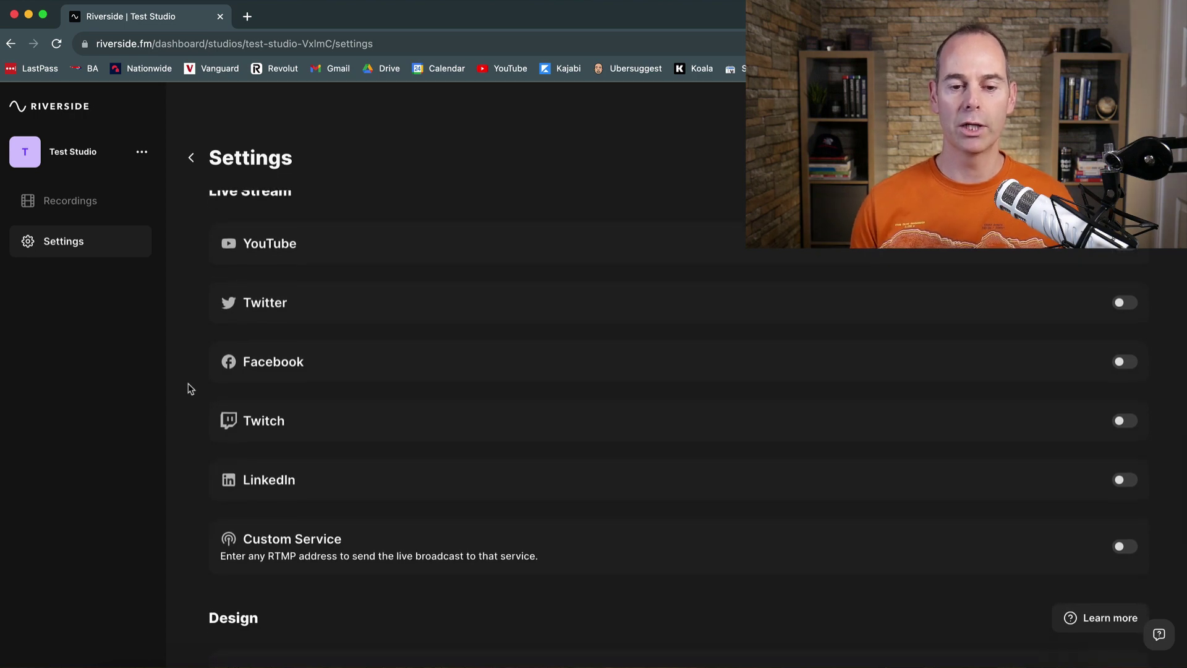
{"action": "scroll", "coordinate": [191, 388], "scroll_direction": "down", "scroll_amount": 3}
{"action": "scroll", "coordinate": [191, 388], "scroll_direction": "down", "scroll_amount": 3}
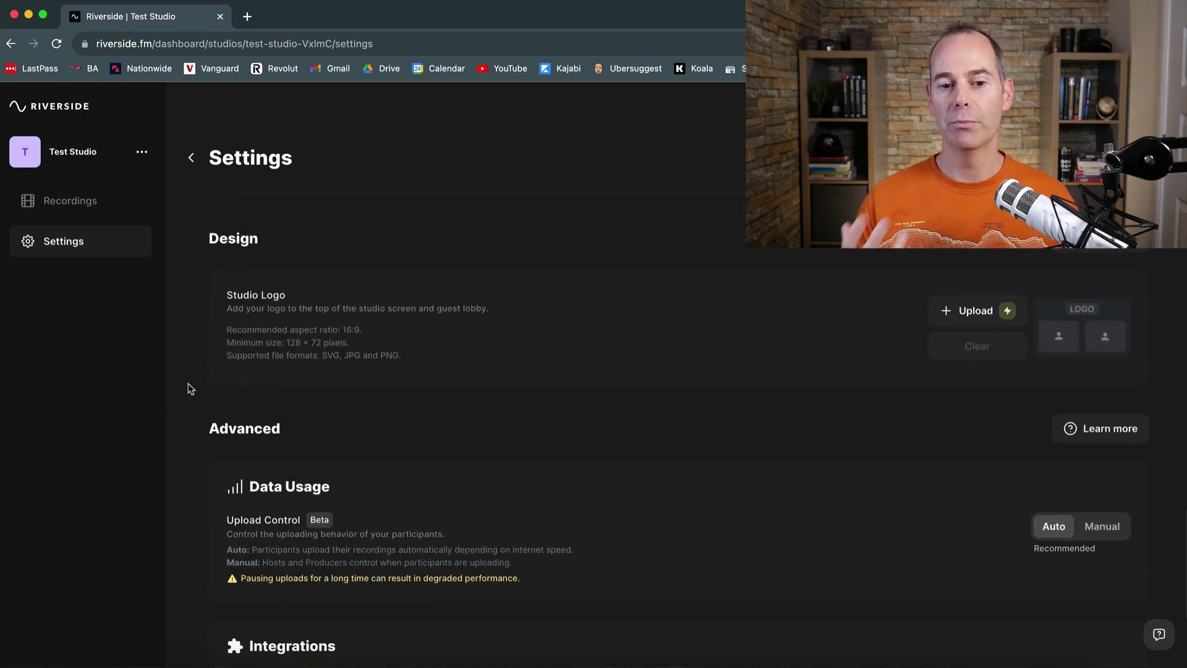
{"action": "scroll", "coordinate": [190, 389], "scroll_direction": "down", "scroll_amount": 1}
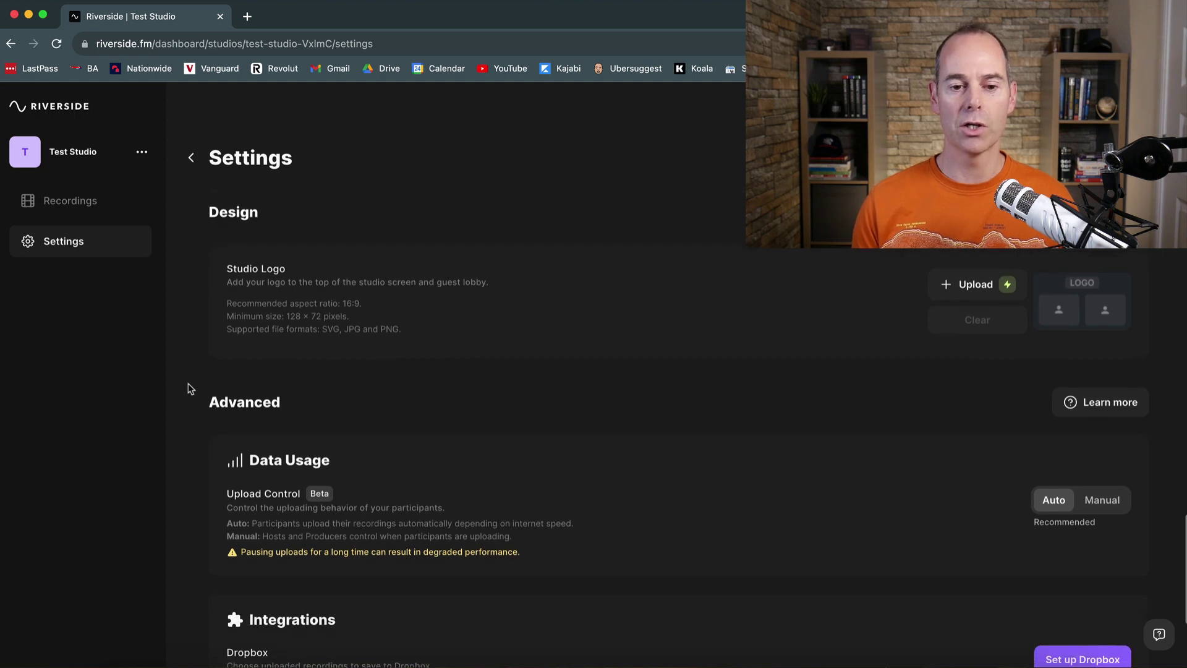
{"action": "scroll", "coordinate": [191, 388], "scroll_direction": "down", "scroll_amount": 3}
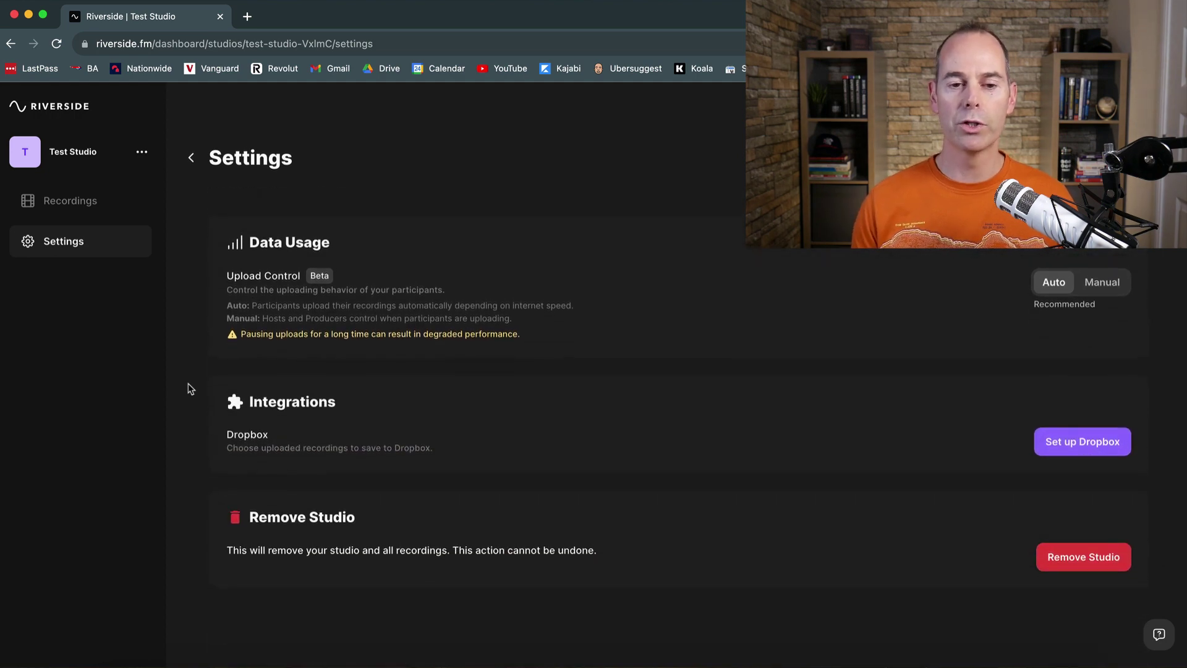
{"action": "scroll", "coordinate": [190, 388], "scroll_direction": "up", "scroll_amount": 20}
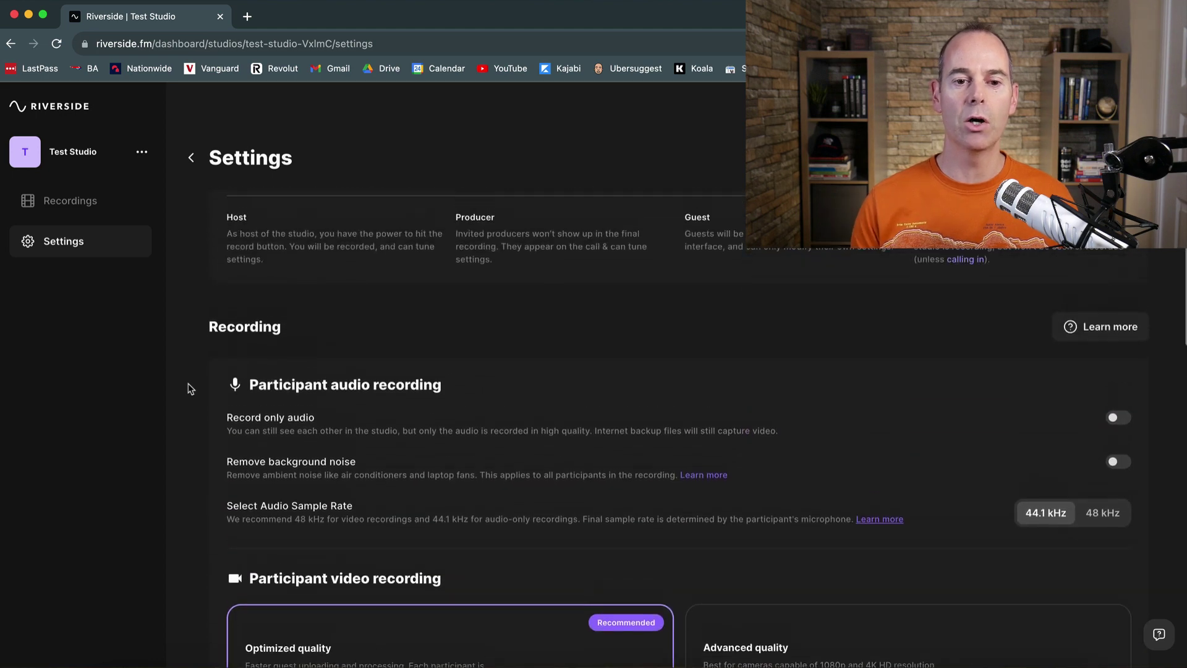
{"action": "scroll", "coordinate": [191, 388], "scroll_direction": "up", "scroll_amount": 10}
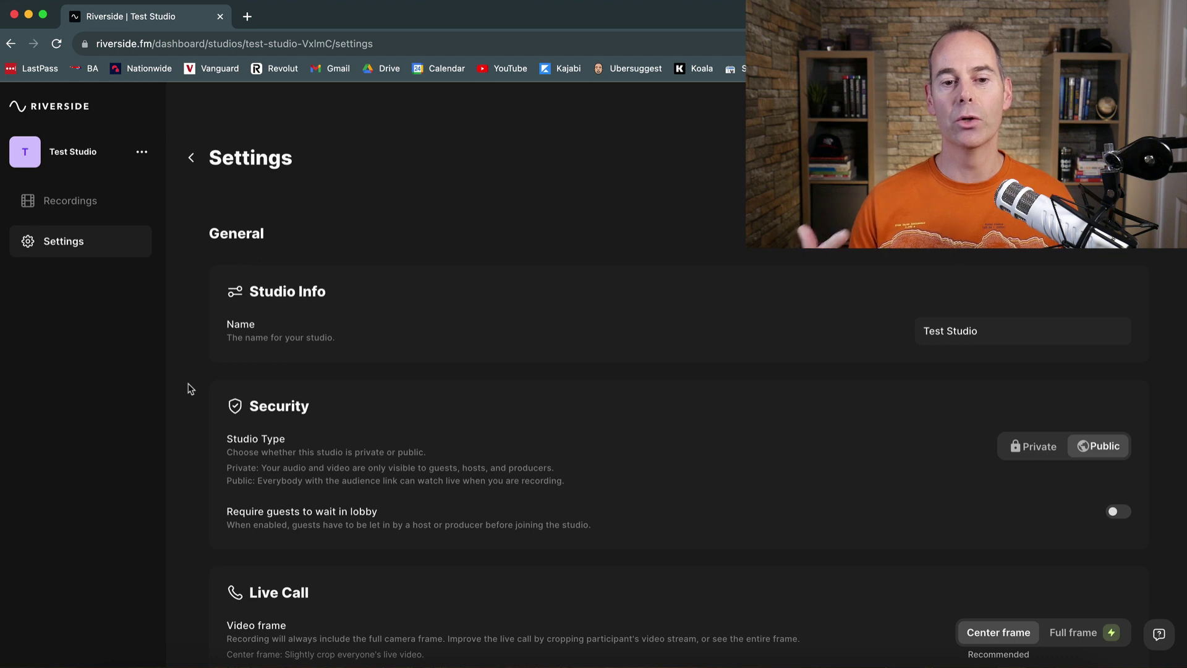
Step: Open the cam and mic check, enter the host's name and choose 'I am using headphones'
{"action": "left_click", "coordinate": [822, 158]}
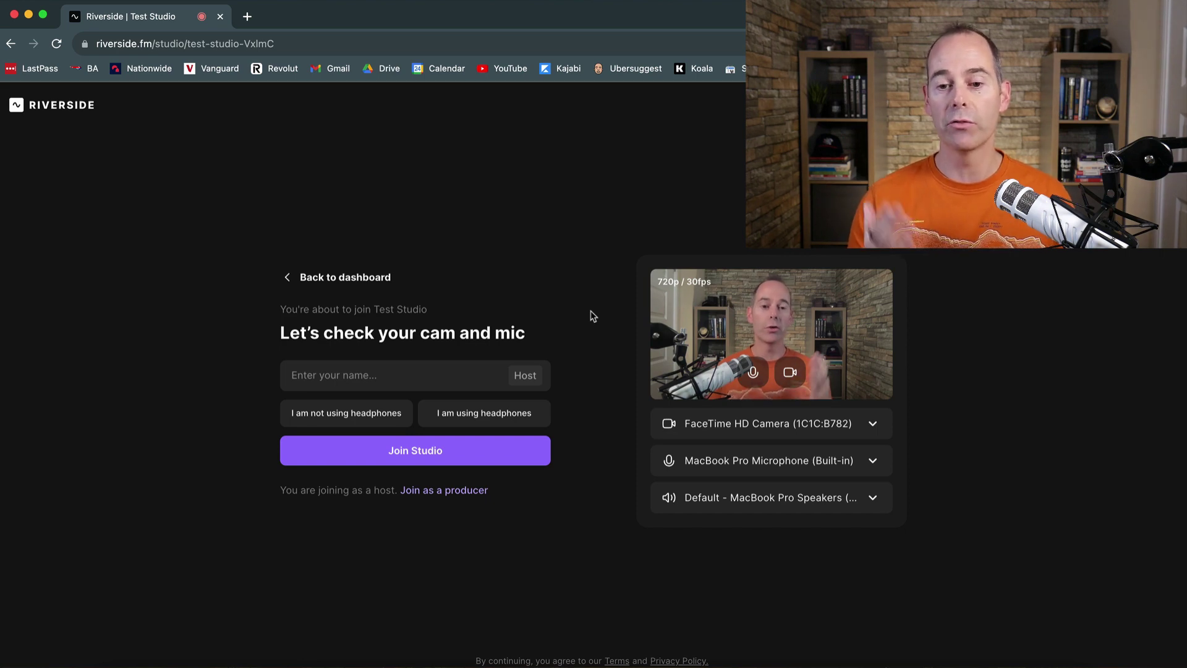
{"action": "left_click", "coordinate": [425, 380]}
{"action": "type", "text": "Tim"}
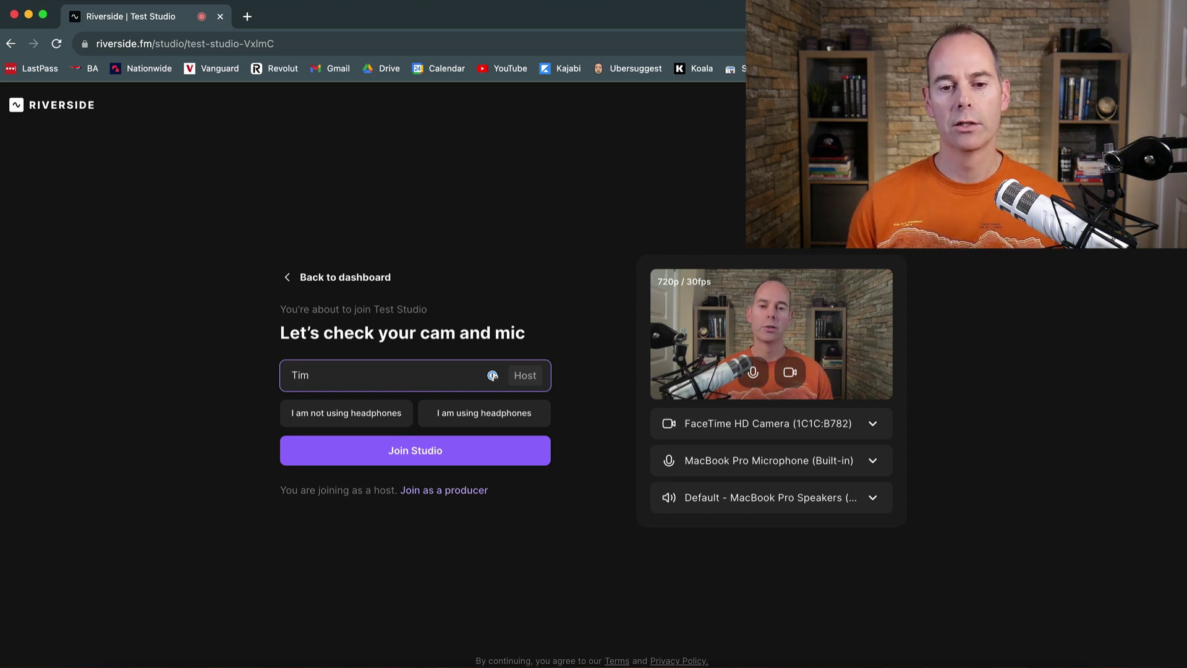
{"action": "left_click", "coordinate": [572, 400]}
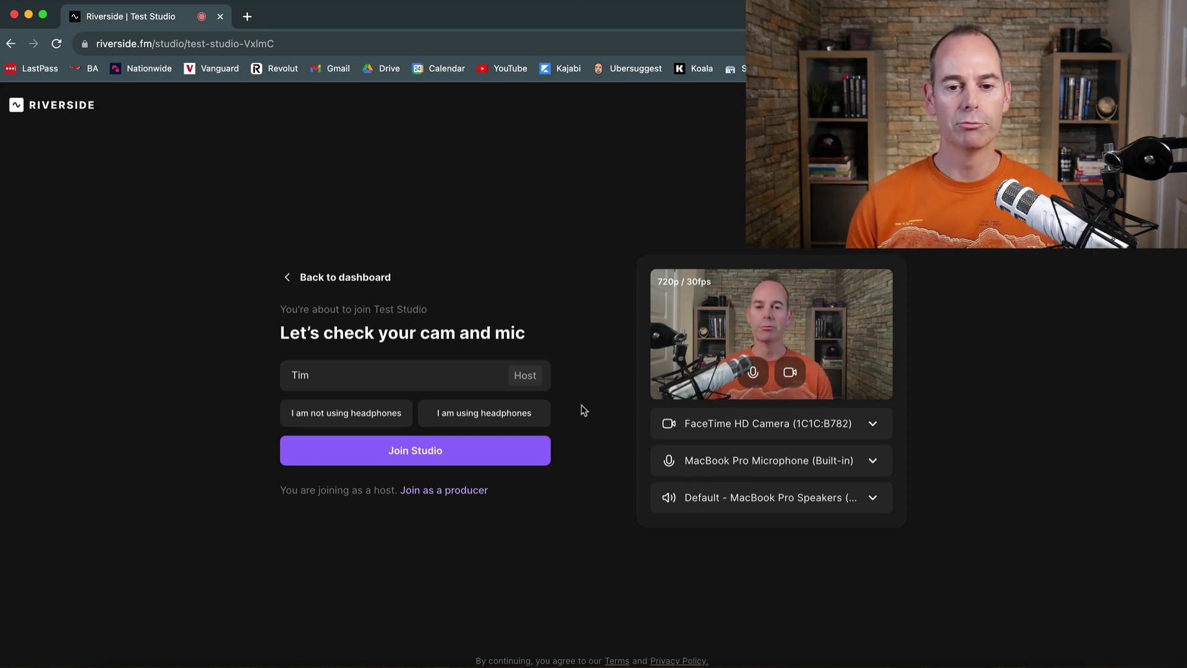
{"action": "left_click", "coordinate": [489, 422]}
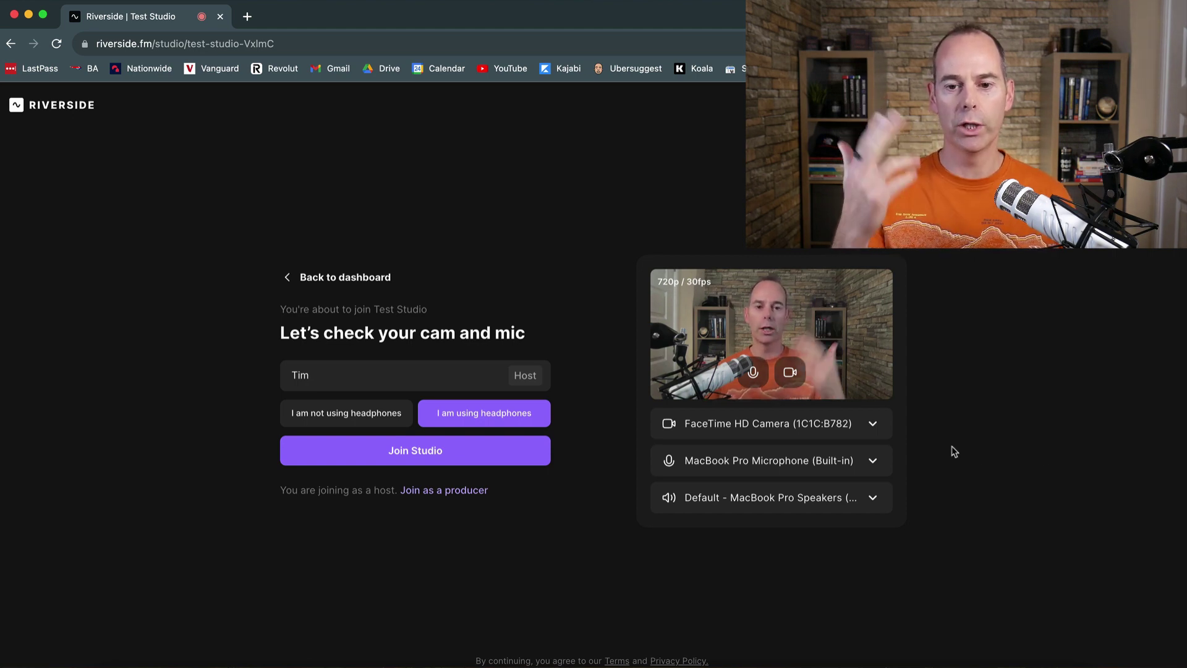
Step: Switch the microphone to RODE Podcaster v2, keep camera and speakers, and click Join Studio
{"action": "left_click", "coordinate": [872, 427]}
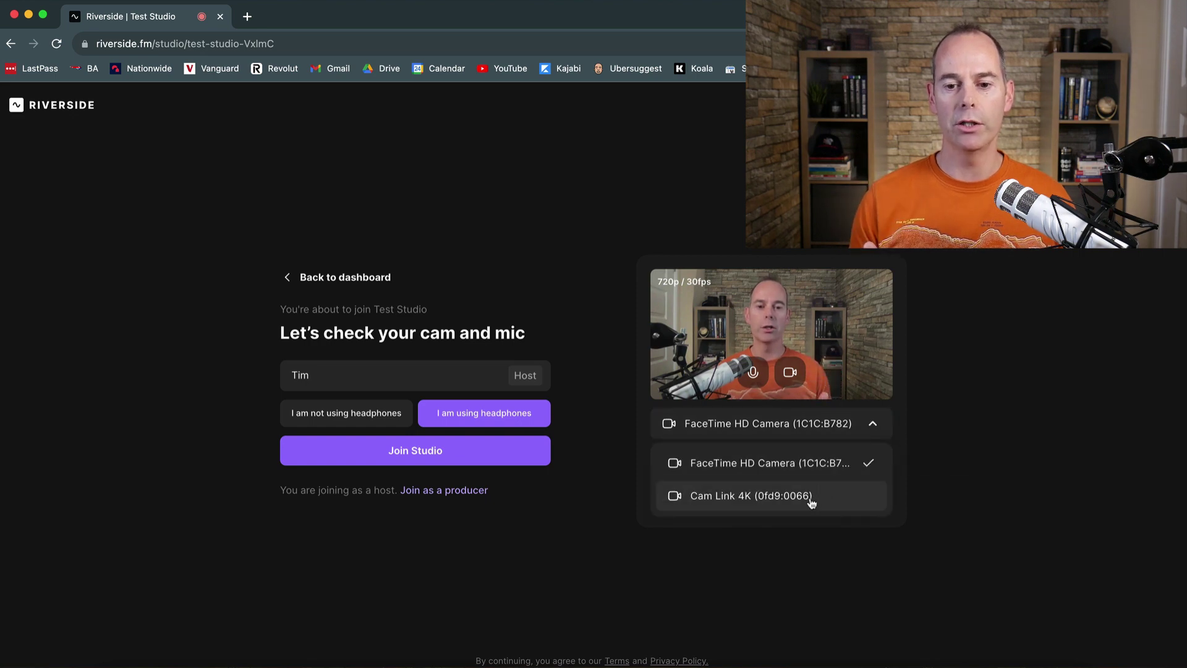
{"action": "left_click", "coordinate": [921, 420]}
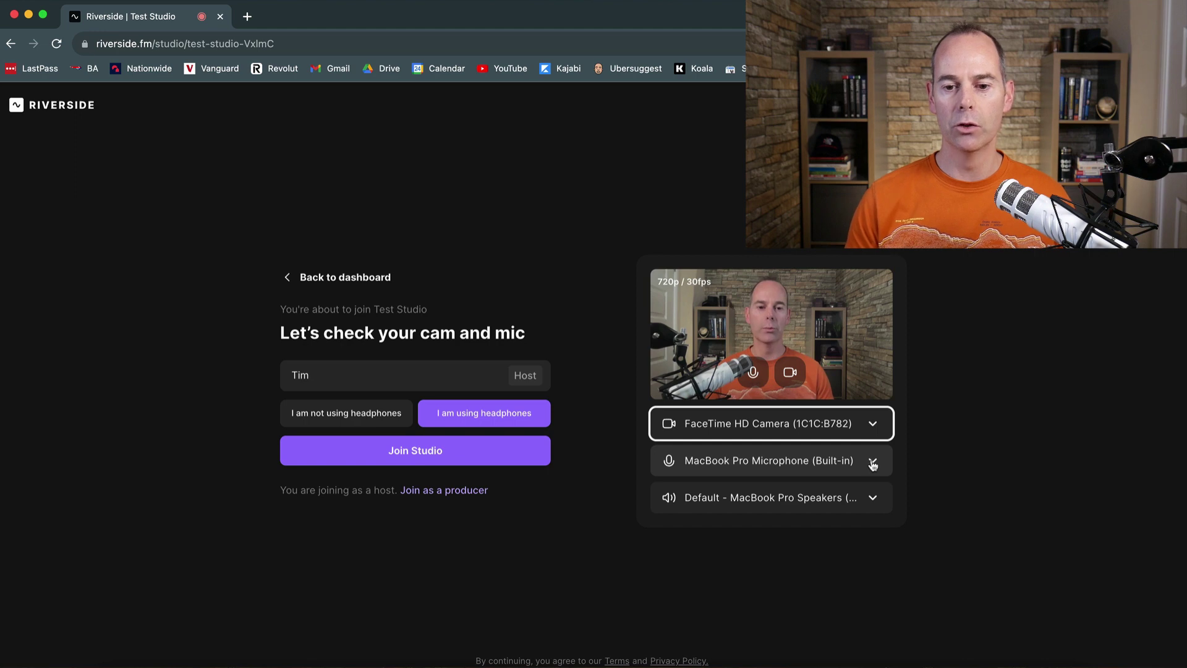
{"action": "left_click", "coordinate": [873, 465]}
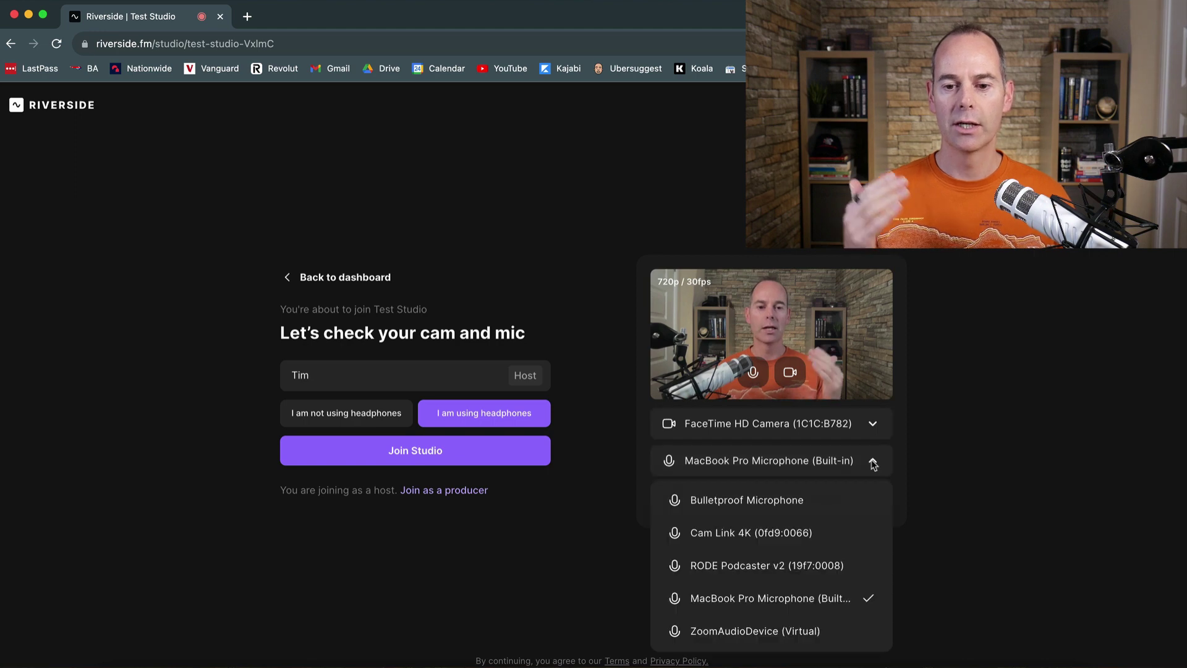
{"action": "left_click", "coordinate": [764, 564]}
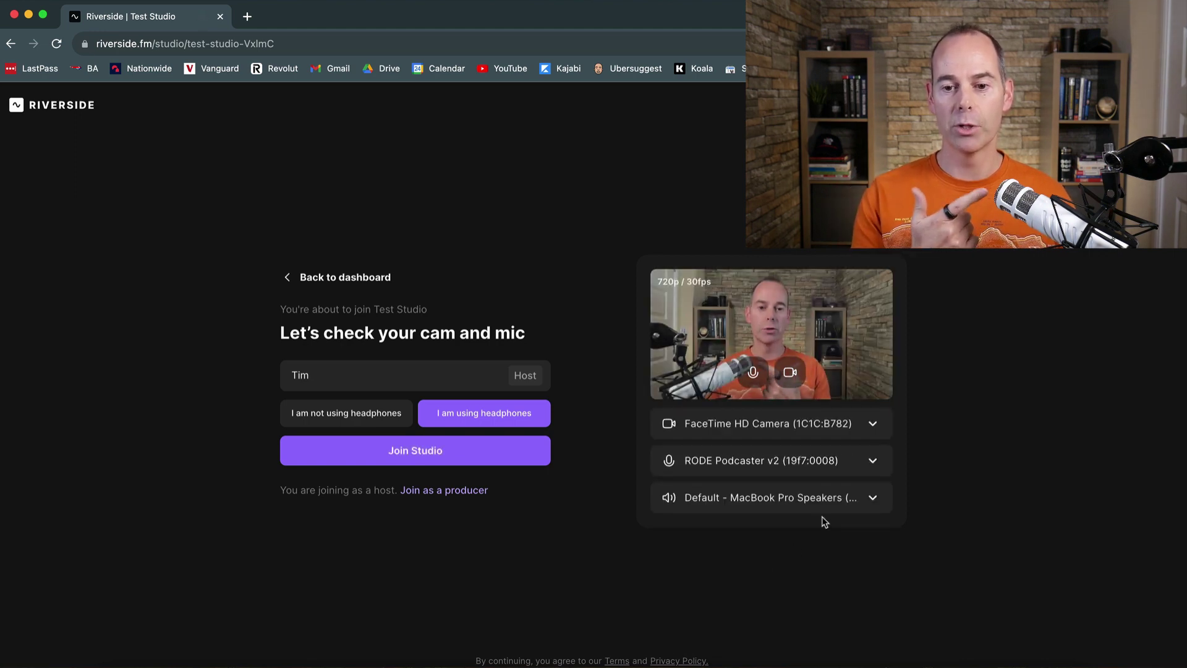
{"action": "left_click", "coordinate": [872, 499]}
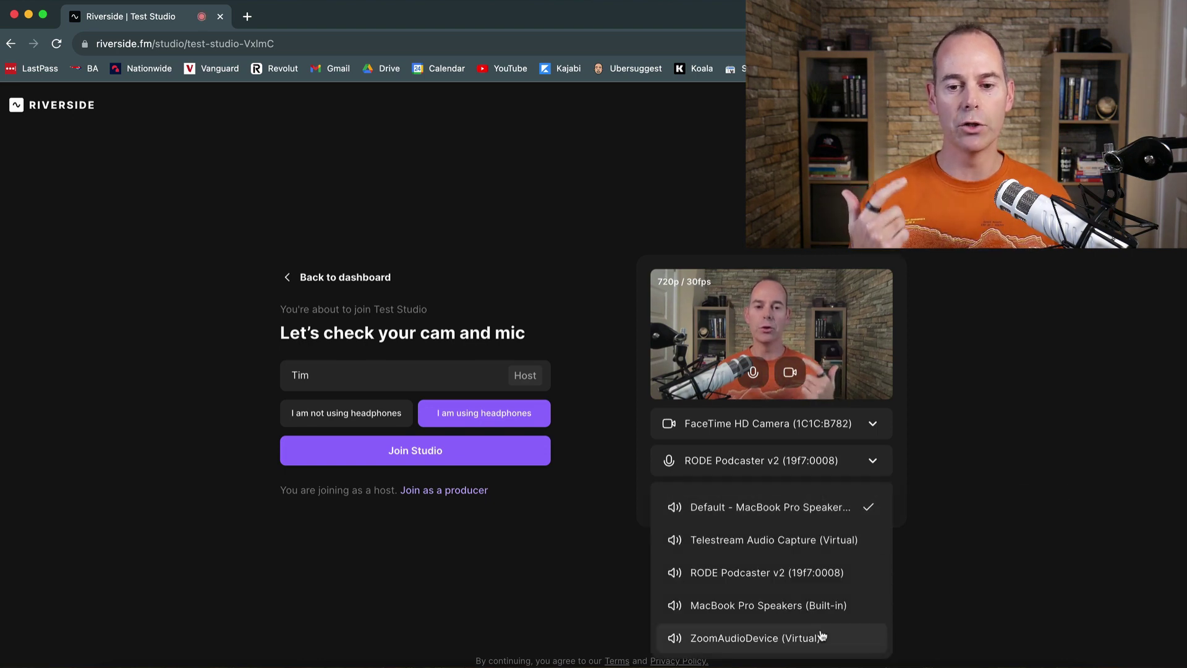
{"action": "left_click", "coordinate": [967, 470]}
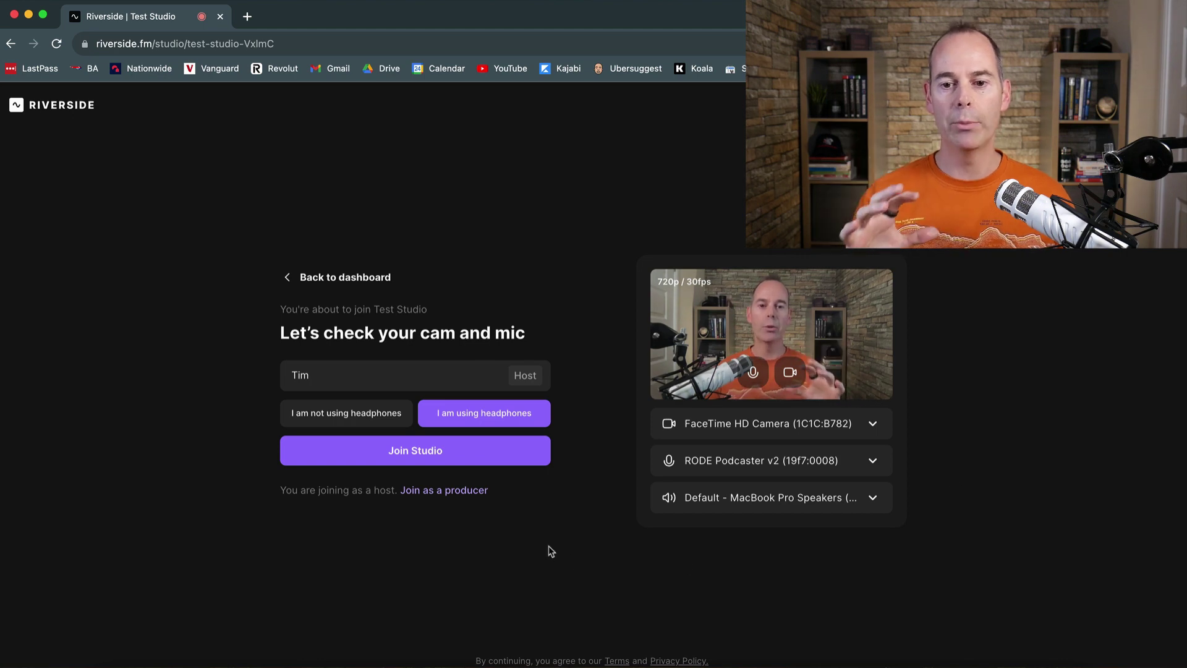
{"action": "left_click", "coordinate": [408, 451]}
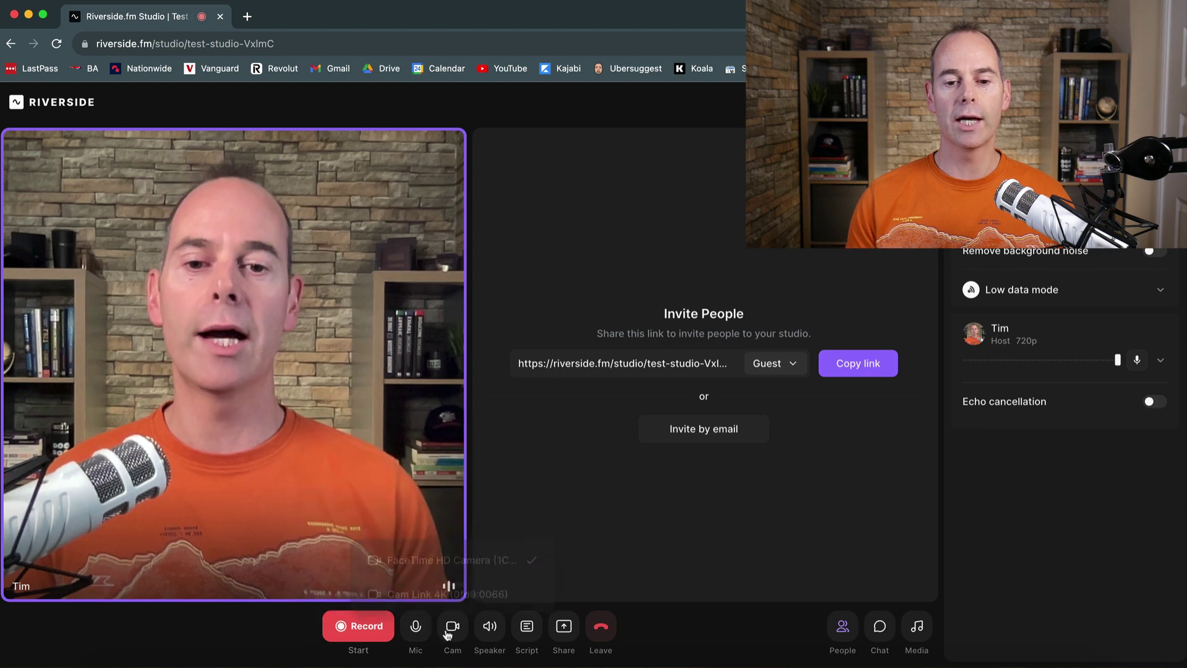
{"action": "mouse_move", "coordinate": [486, 634]}
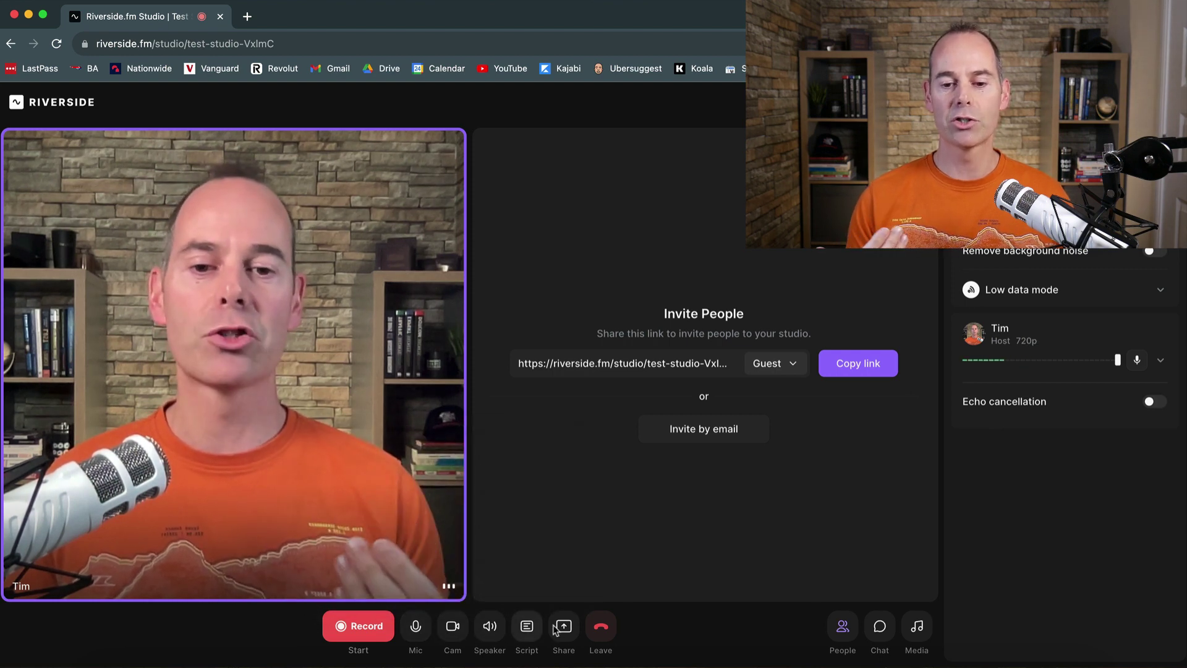
{"action": "mouse_move", "coordinate": [565, 630]}
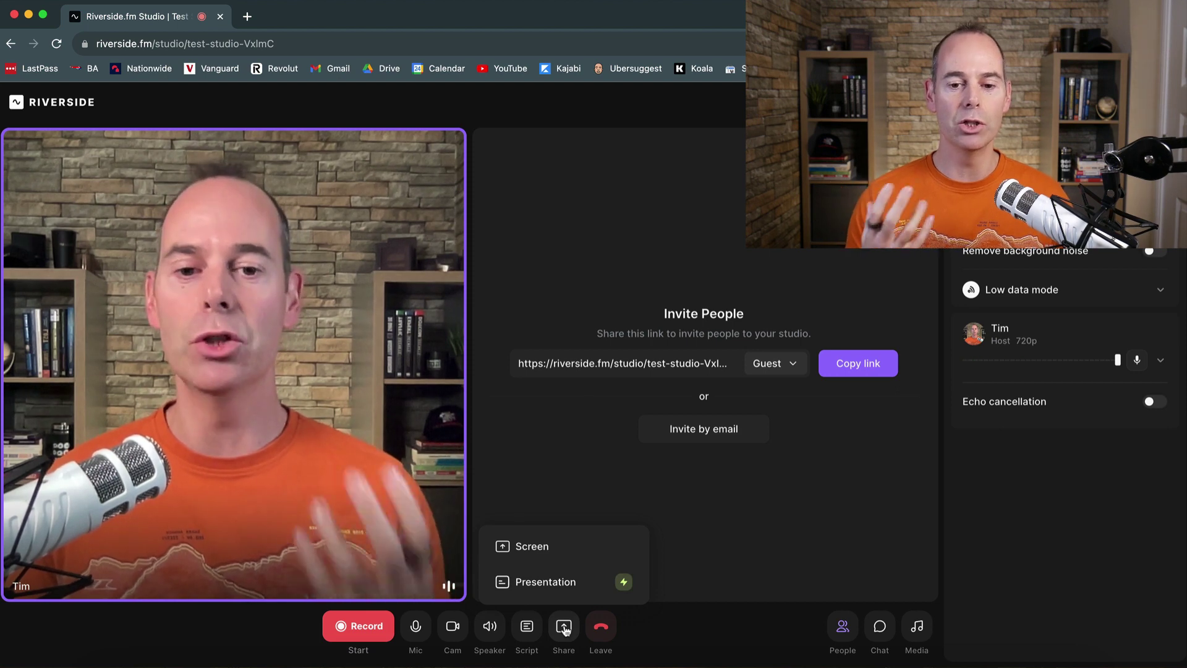
{"action": "mouse_move", "coordinate": [601, 634]}
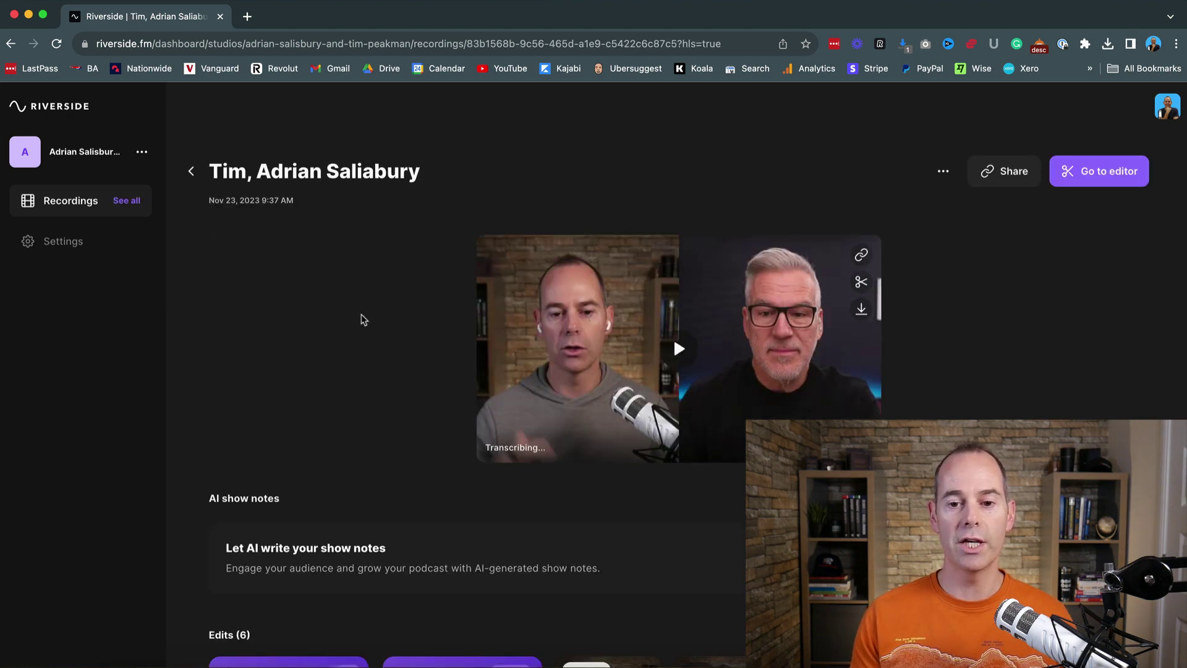
Step: Scroll the interview recording page down to its Edits section and back up
{"action": "scroll", "coordinate": [363, 319], "scroll_direction": "down", "scroll_amount": 5}
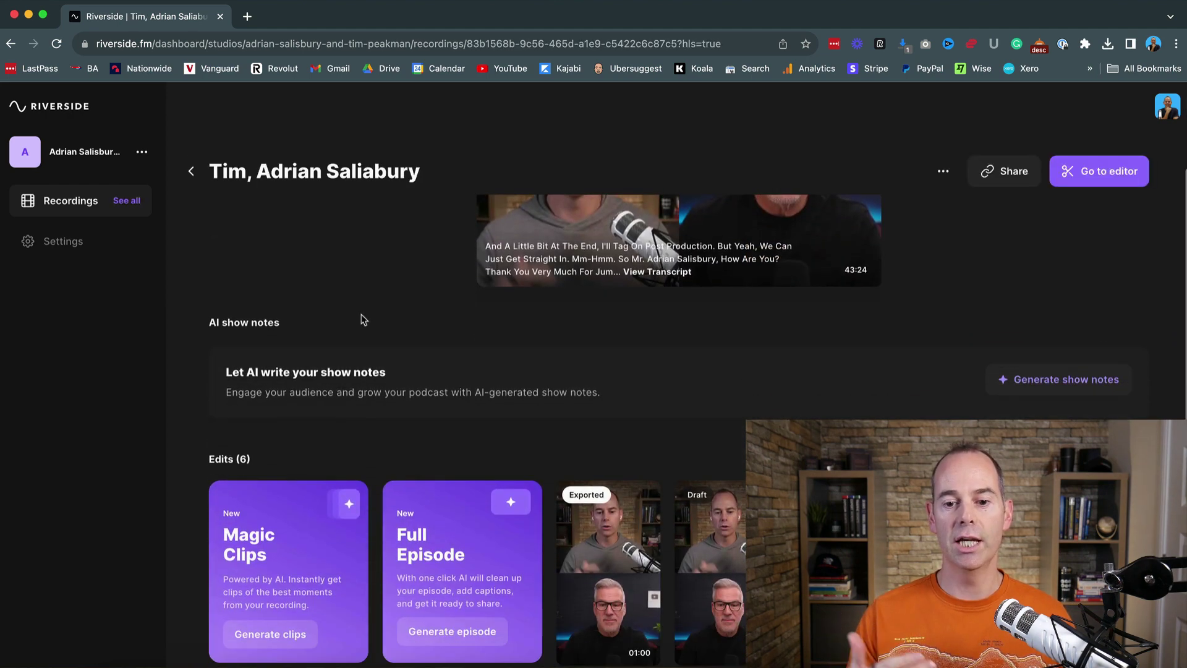
{"action": "scroll", "coordinate": [363, 319], "scroll_direction": "up", "scroll_amount": 5}
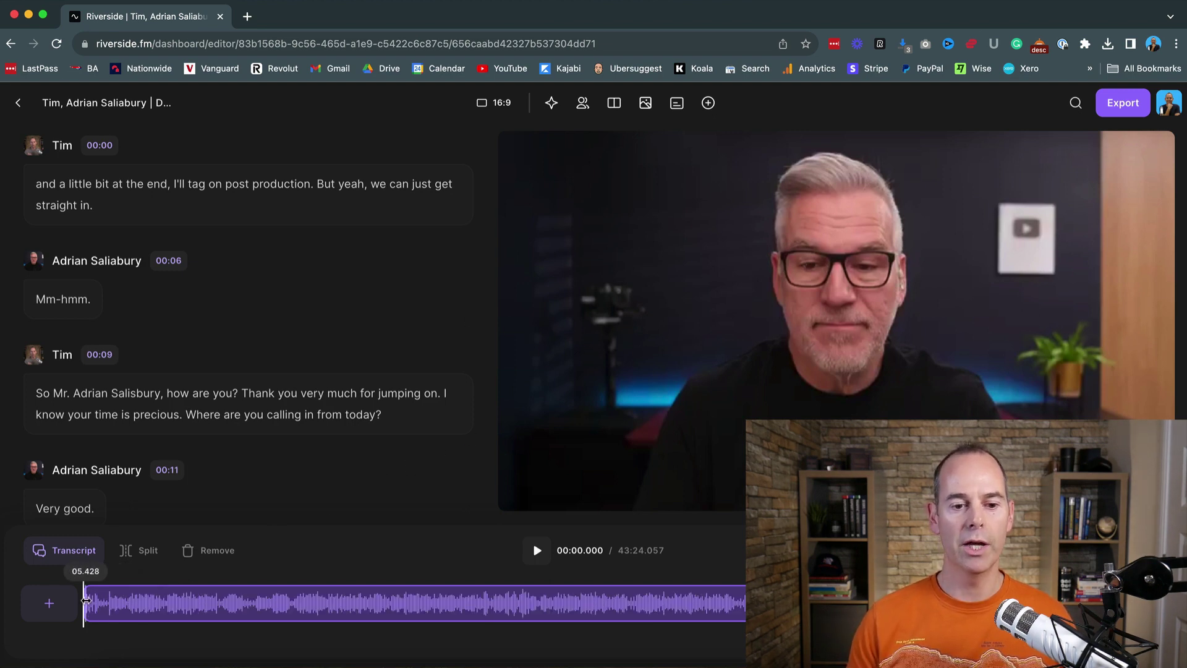
Step: Trim the clip's start to about 03:16 and move the playhead to 06:25
{"action": "mouse_move", "coordinate": [85, 599]}
{"action": "left_mouse_down"}
{"action": "mouse_move", "coordinate": [164, 602]}
{"action": "mouse_move", "coordinate": [85, 602]}
{"action": "left_mouse_up"}
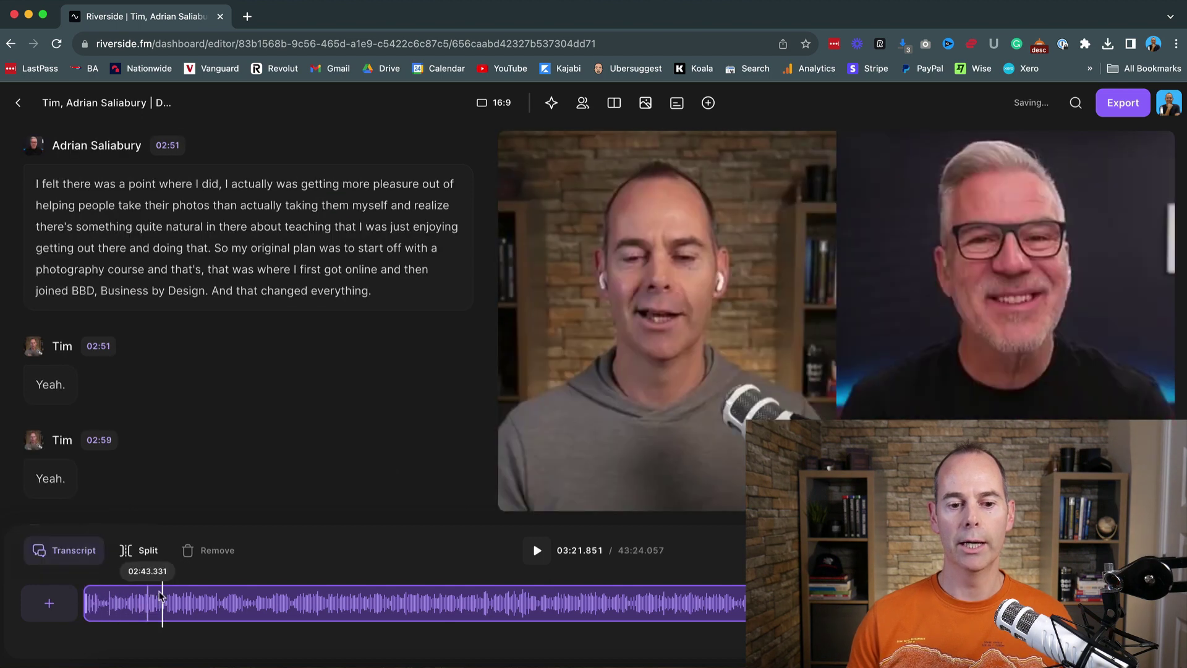
{"action": "left_click_drag", "start_coordinate": [163, 601], "coordinate": [234, 612]}
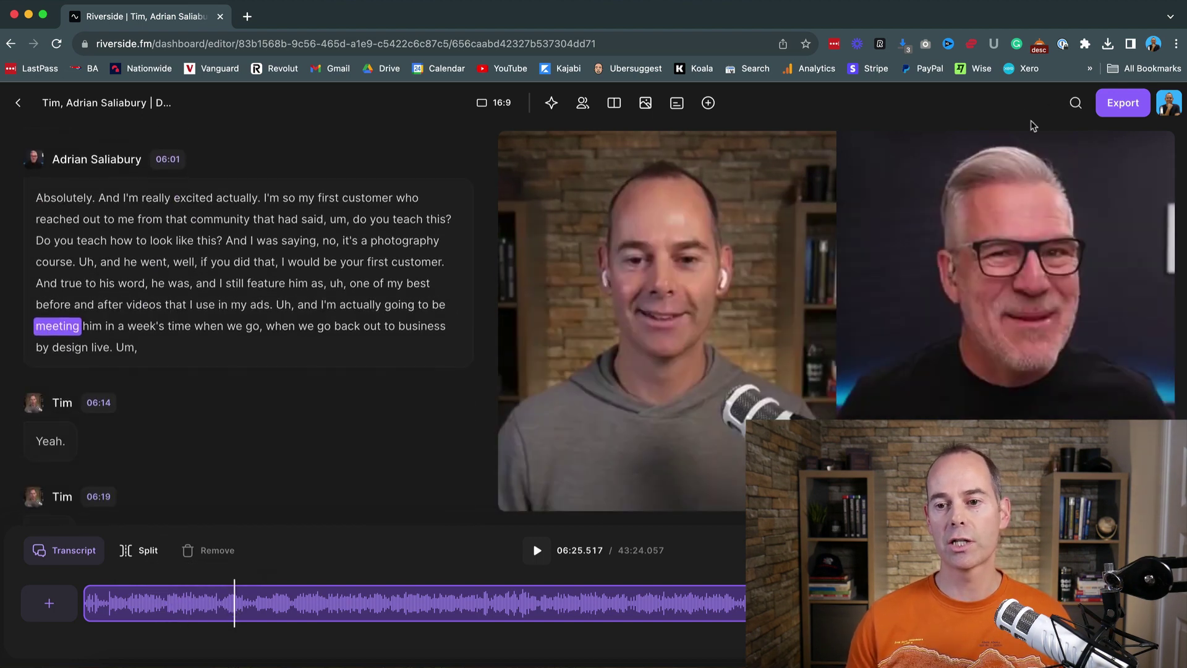
Step: Export at 2160p 4K with Normalize Audio Levels and Remove background noise turned on
{"action": "left_click", "coordinate": [1125, 106]}
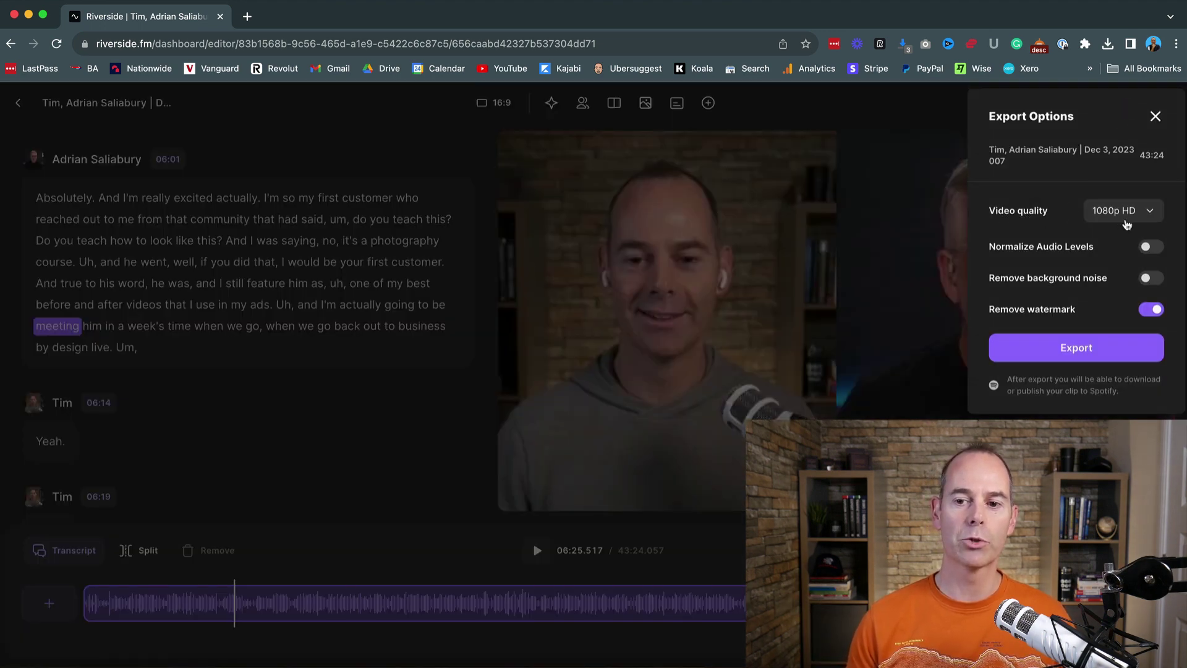
{"action": "left_click", "coordinate": [1152, 214]}
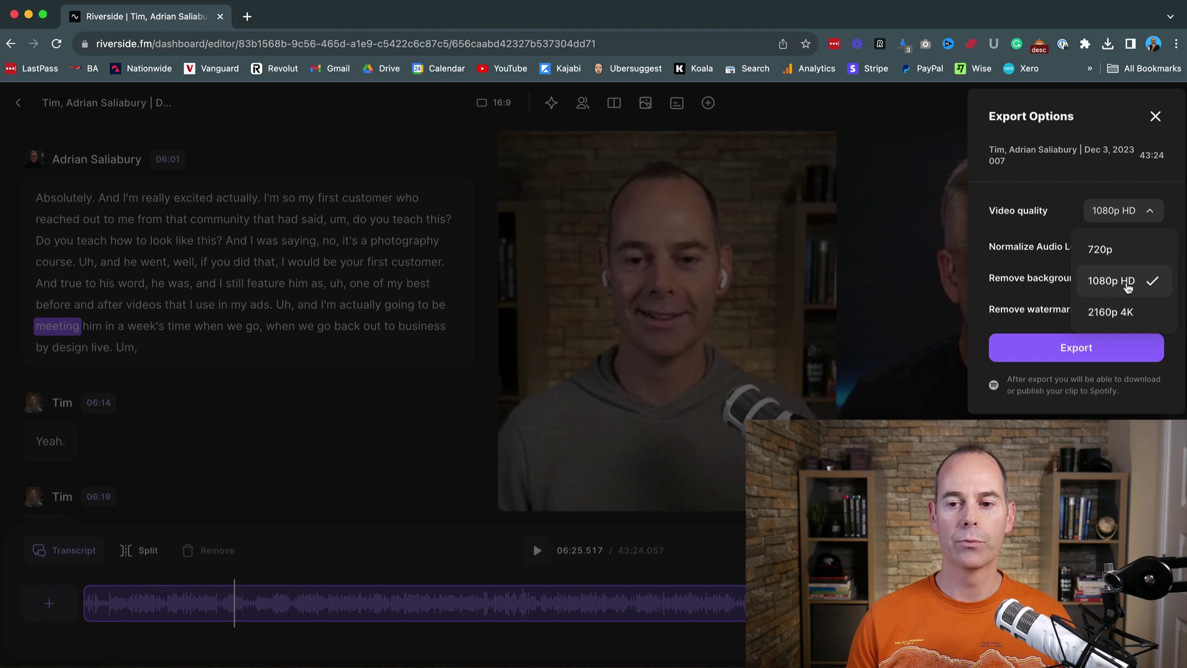
{"action": "left_click", "coordinate": [1074, 198]}
{"action": "left_click", "coordinate": [1151, 214]}
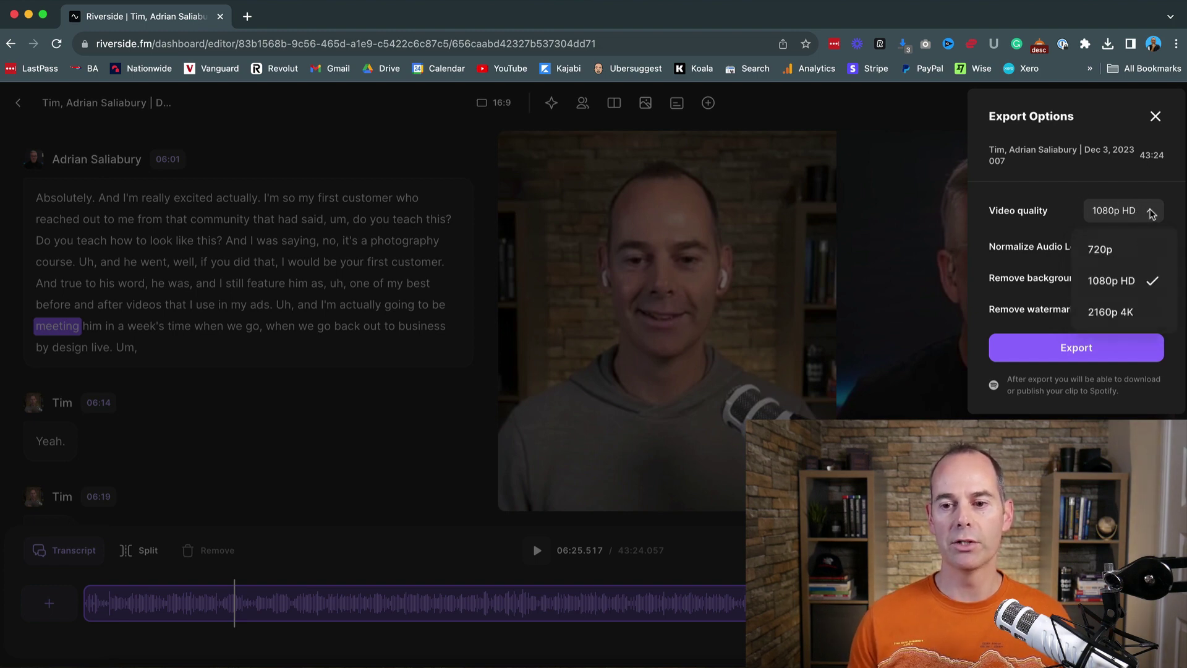
{"action": "left_click", "coordinate": [1119, 310]}
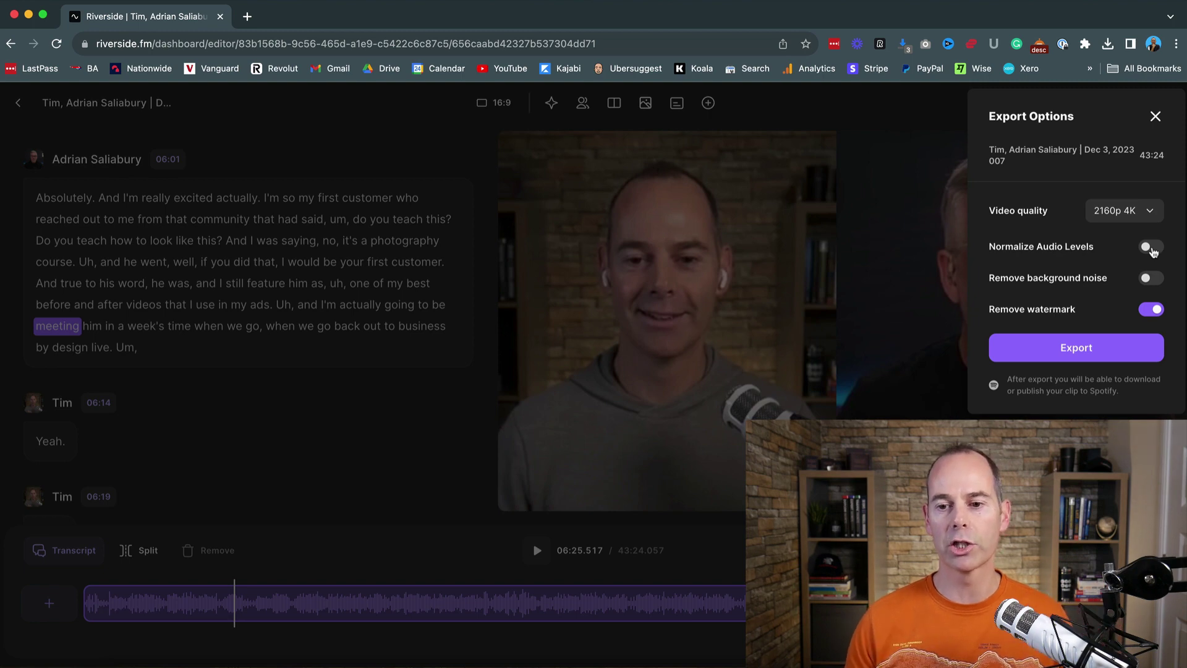
{"action": "left_click", "coordinate": [1151, 248]}
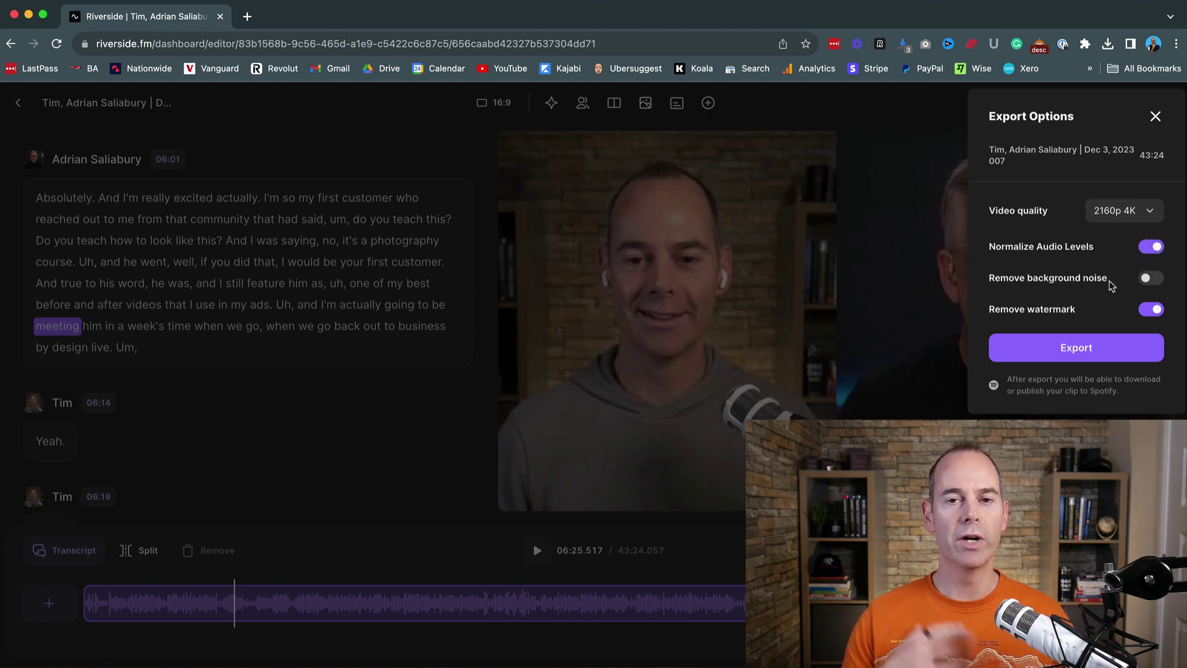
{"action": "left_click", "coordinate": [1152, 279]}
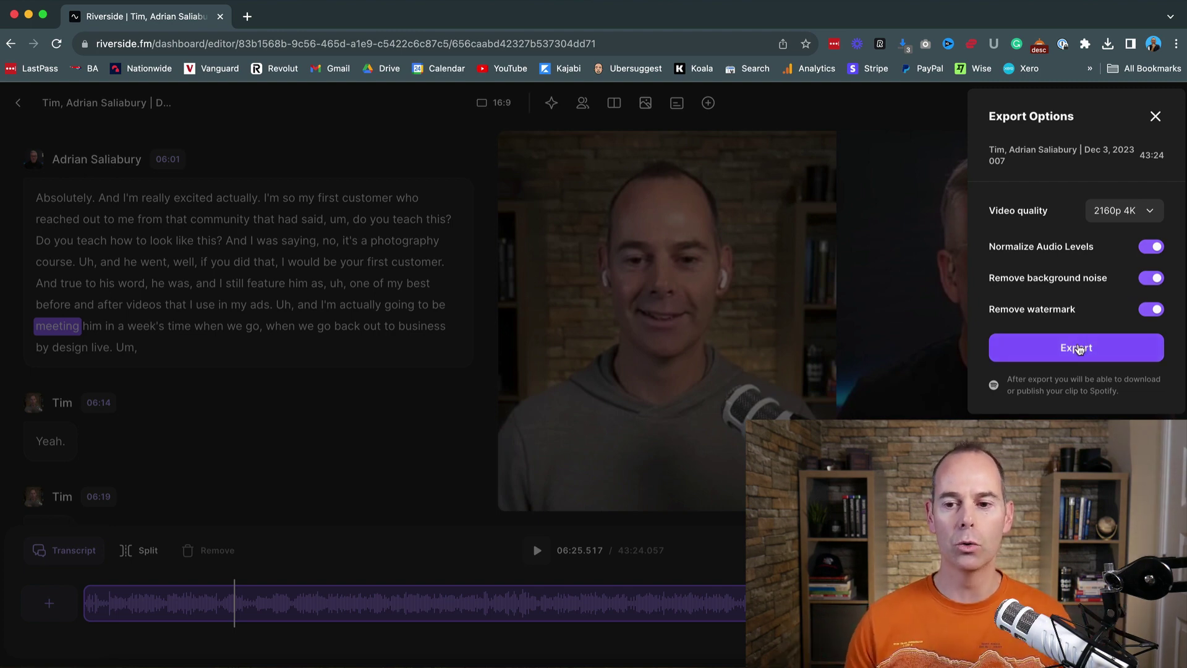
{"action": "left_click", "coordinate": [1155, 118]}
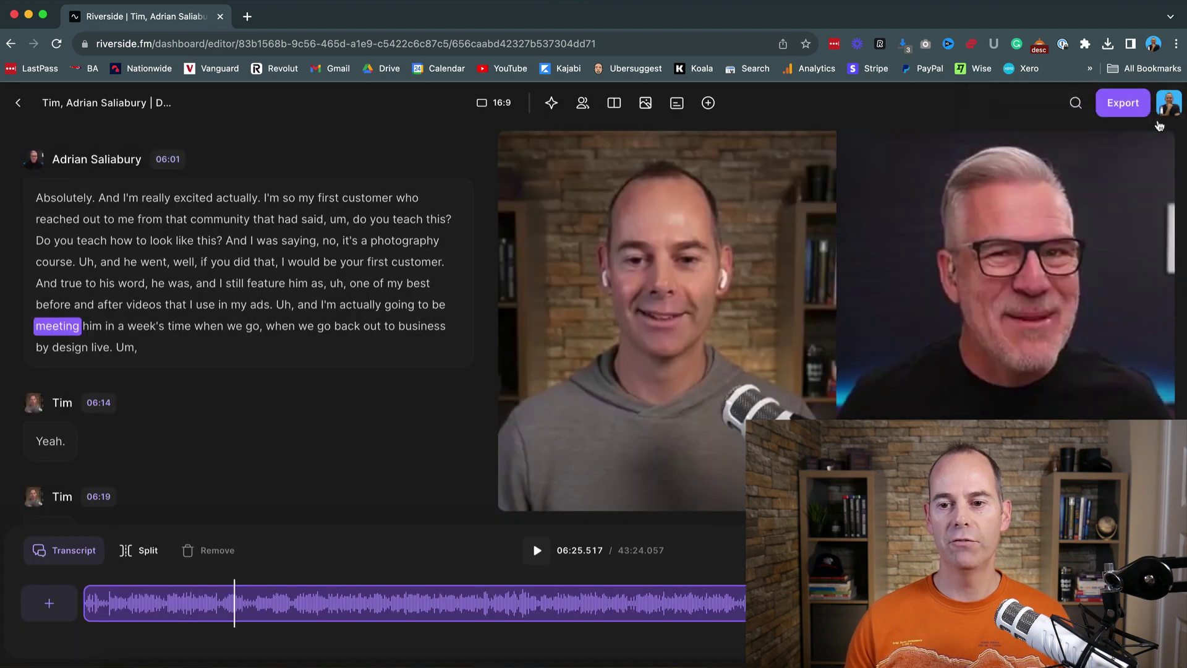
Step: Seek playback via the 07:26 transcript block to the word 'come' at 07:37.861
{"action": "scroll", "coordinate": [283, 321], "scroll_direction": "down", "scroll_amount": 5}
{"action": "scroll", "coordinate": [284, 324], "scroll_direction": "down", "scroll_amount": 20}
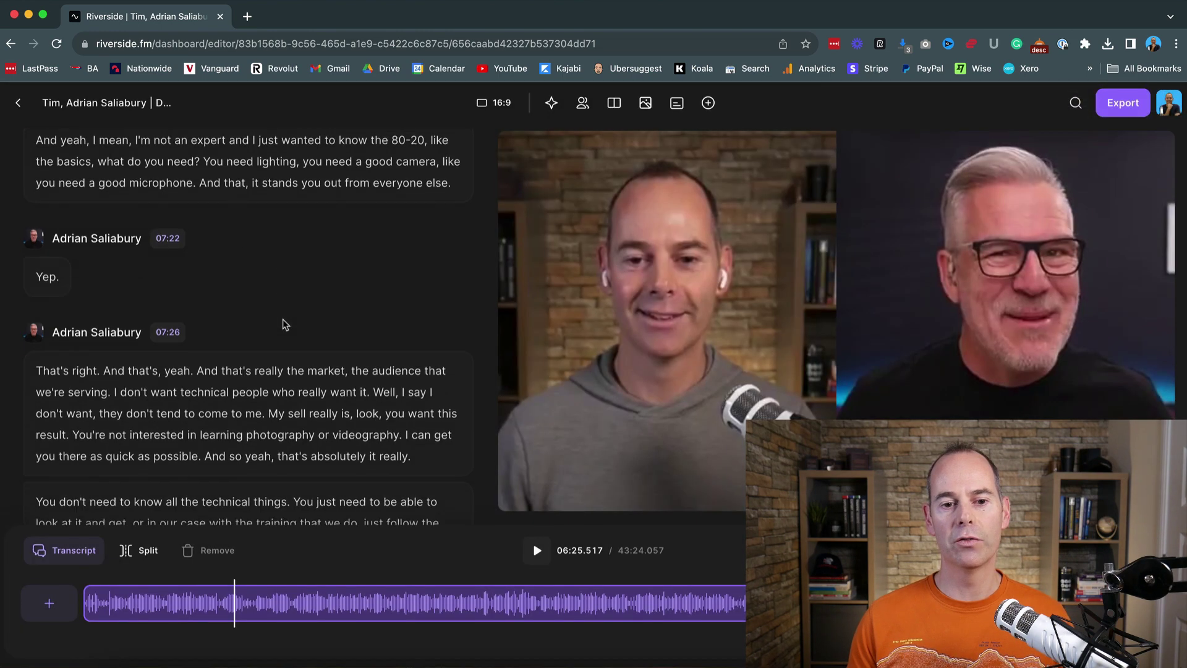
{"action": "left_click", "coordinate": [196, 203]}
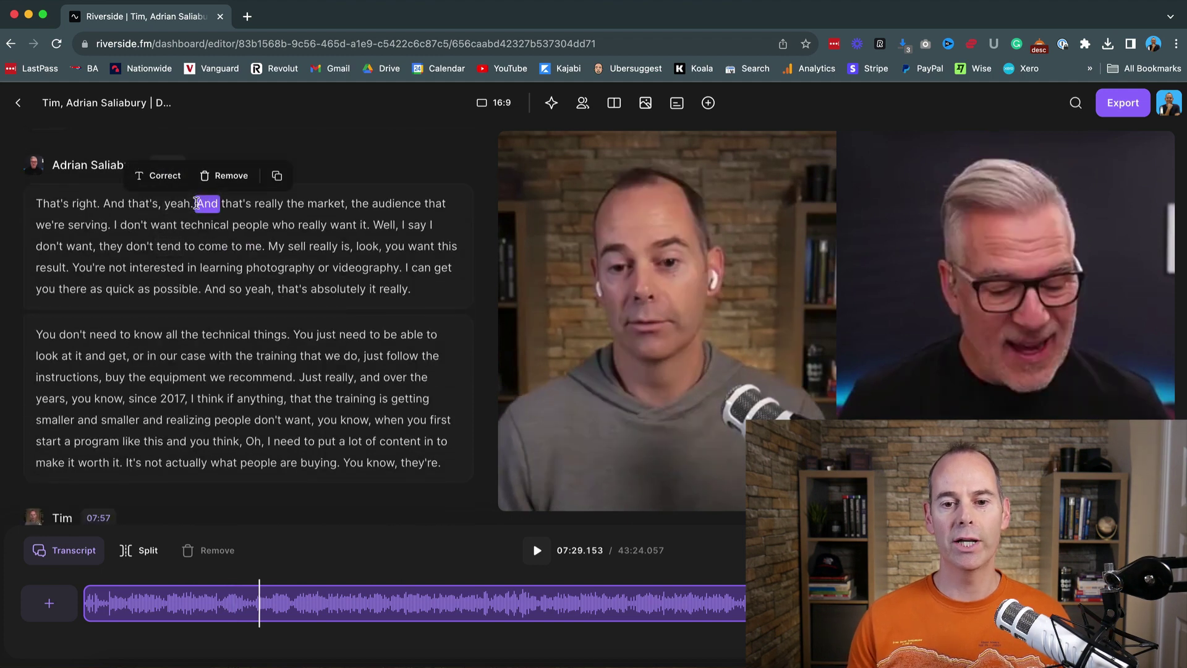
{"action": "left_click", "coordinate": [200, 246]}
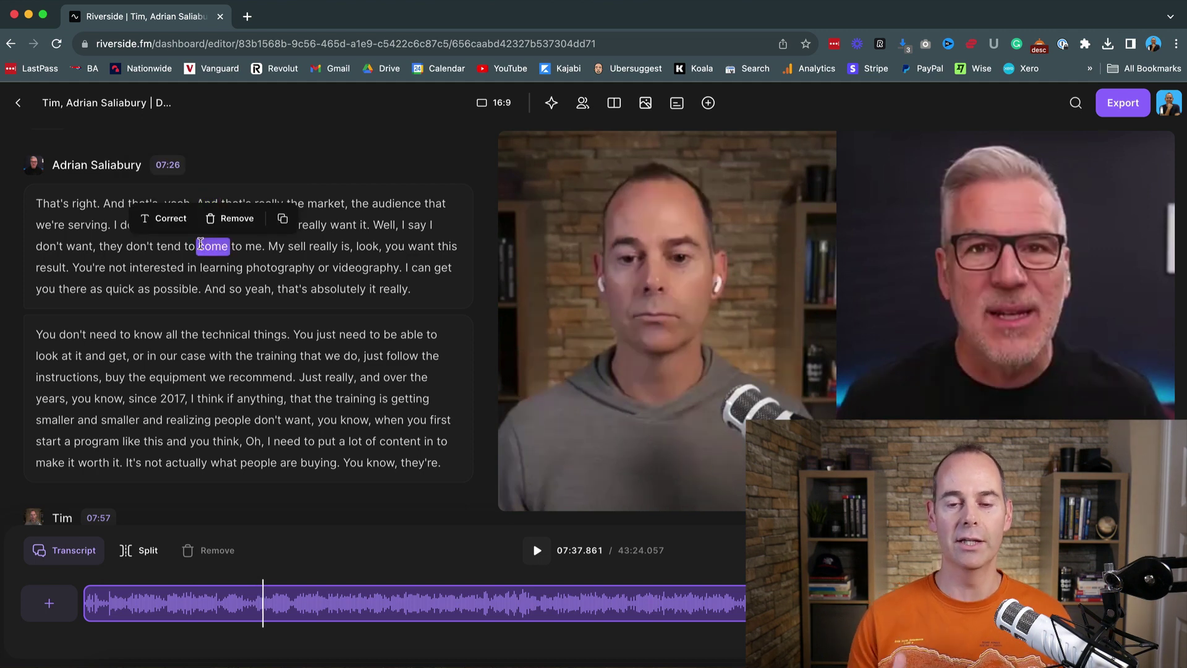
Step: Change the video size from 16:9 to the vertical 9:16 Story format
{"action": "left_click", "coordinate": [493, 107]}
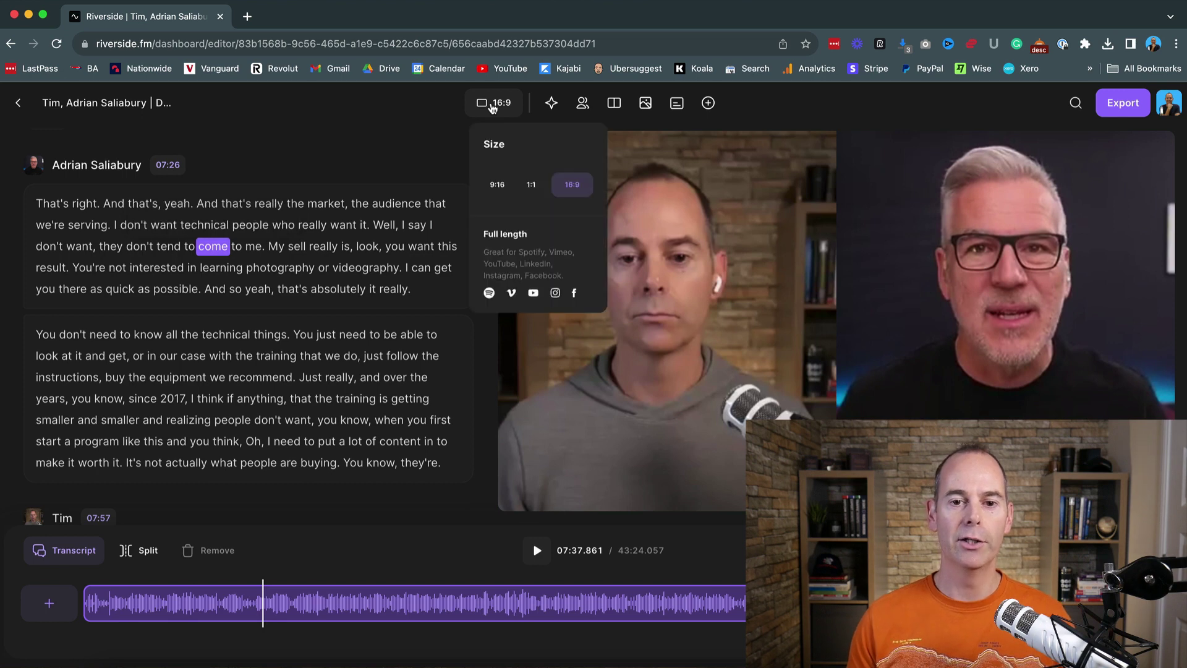
{"action": "left_click", "coordinate": [496, 186]}
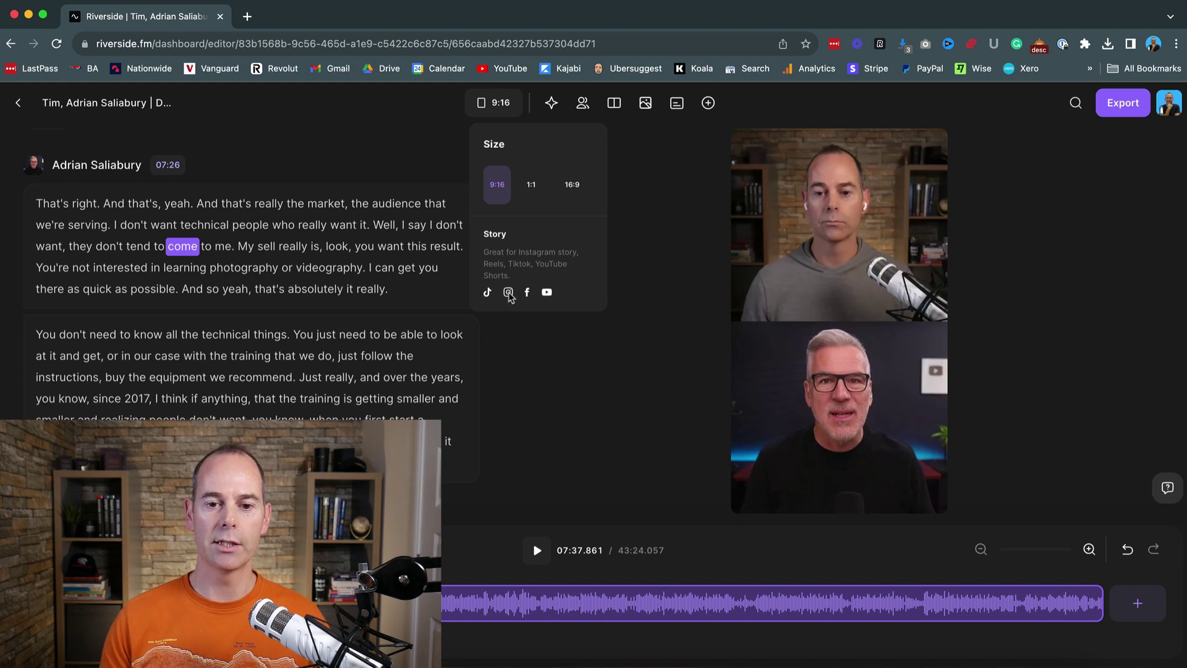
Step: In Magic Tools > Tracks, try reordering the speakers, then toggle the first speaker off and on
{"action": "left_click", "coordinate": [551, 105]}
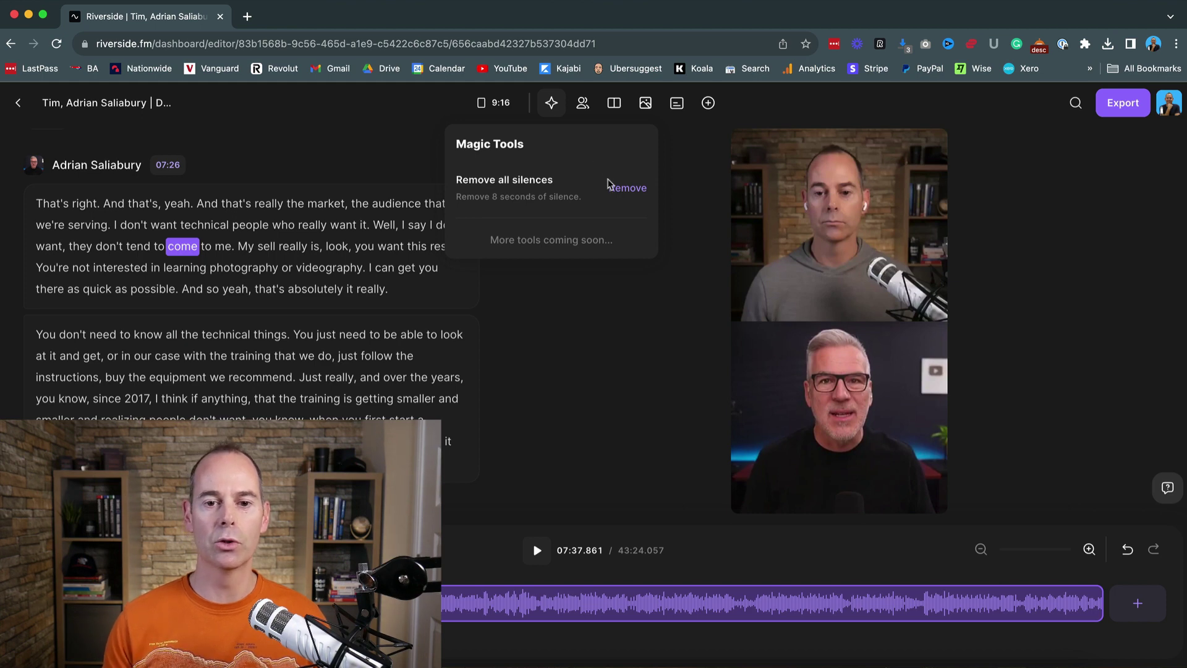
{"action": "left_click", "coordinate": [582, 106]}
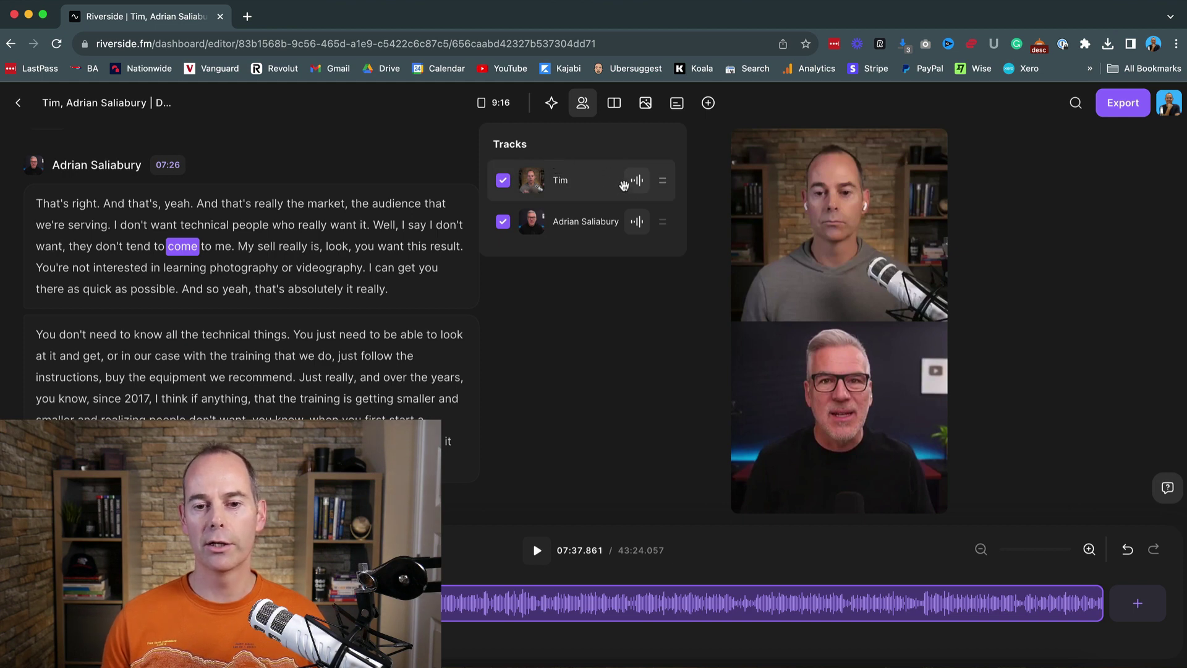
{"action": "mouse_move", "coordinate": [662, 226]}
{"action": "left_mouse_down"}
{"action": "mouse_move", "coordinate": [661, 180]}
{"action": "mouse_move", "coordinate": [658, 229]}
{"action": "left_mouse_up"}
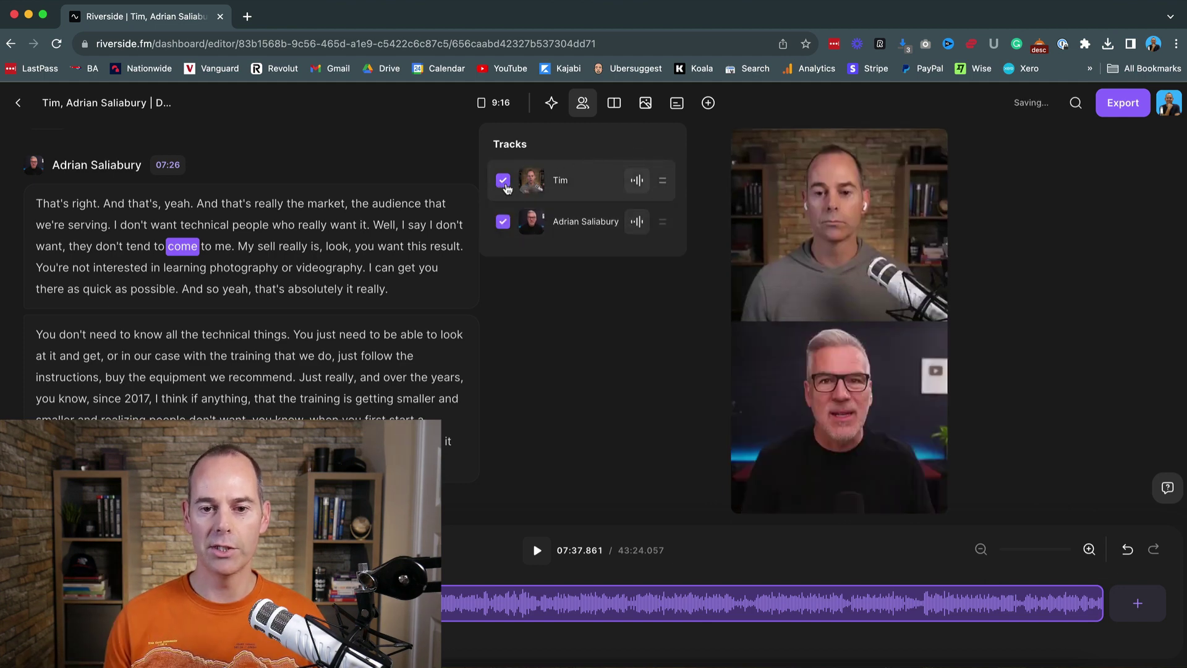
{"action": "left_click", "coordinate": [503, 180]}
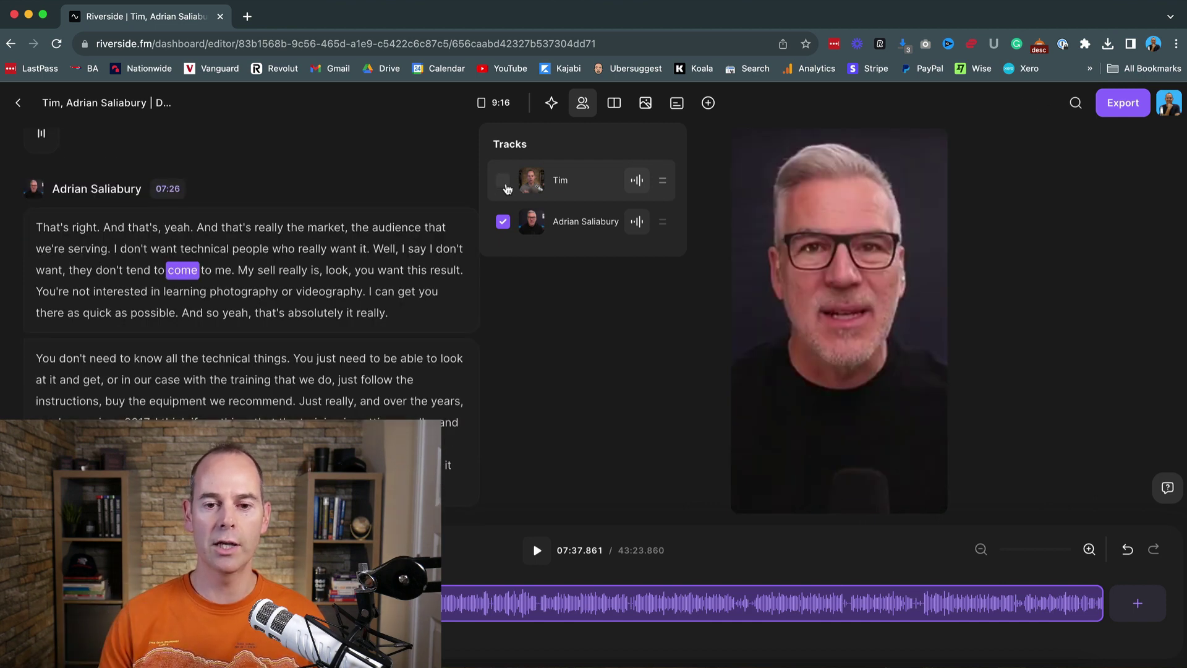
{"action": "left_click", "coordinate": [503, 180]}
Step: Set the speaker layout to the gapless Grid after trying Grid with gaps
{"action": "left_click", "coordinate": [615, 103]}
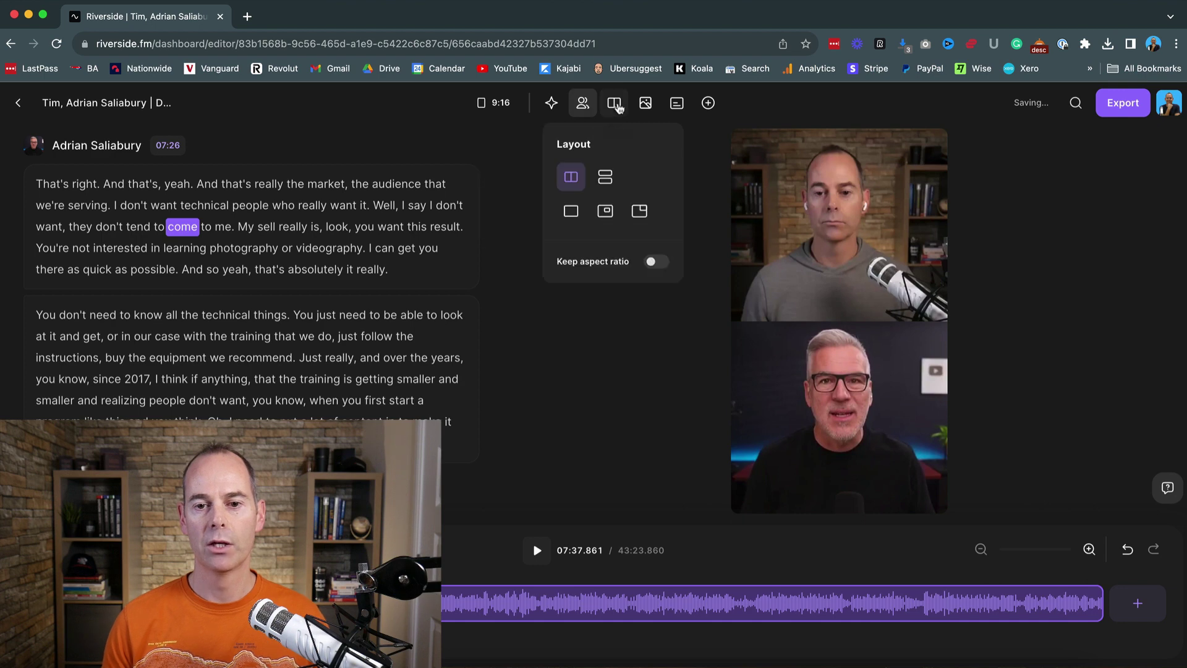
{"action": "left_click", "coordinate": [605, 176]}
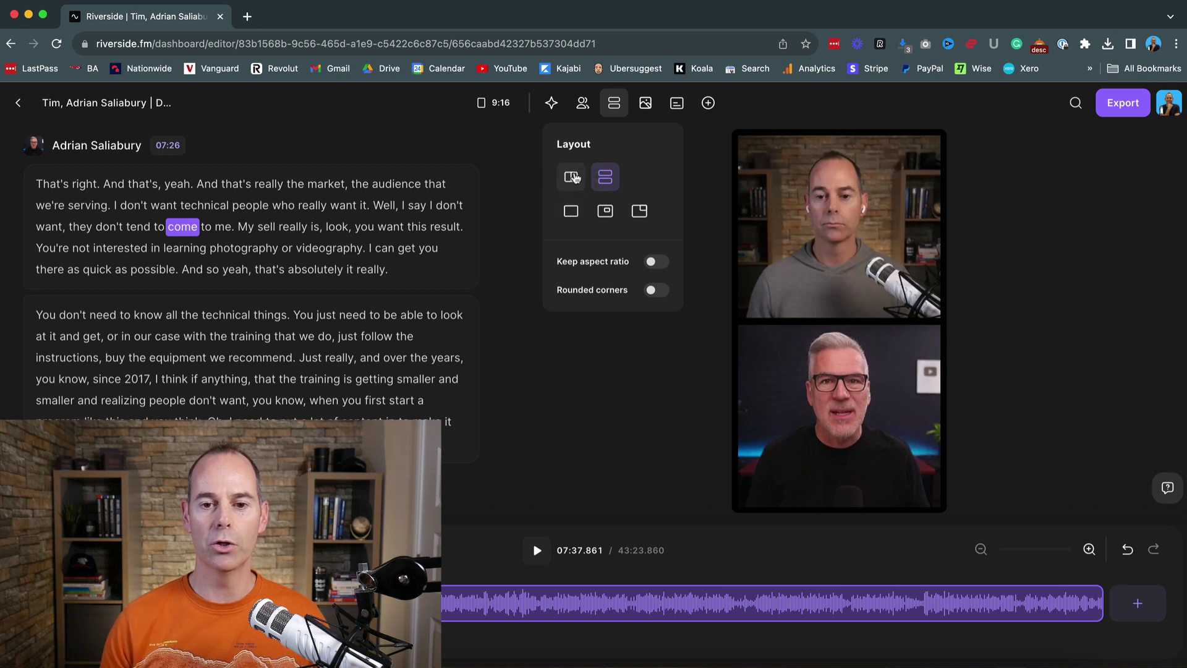
{"action": "left_click", "coordinate": [572, 177]}
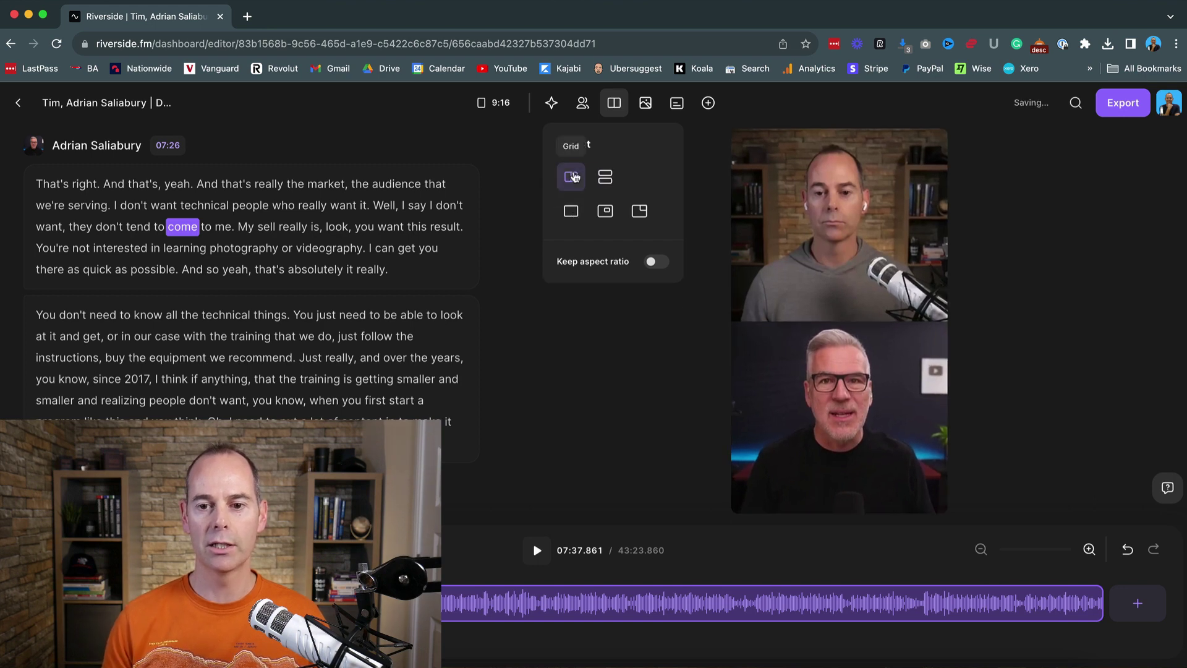
Step: Apply the fifth caption style, white-on-black Inter Medium, to the vertical clip
{"action": "left_click", "coordinate": [645, 103]}
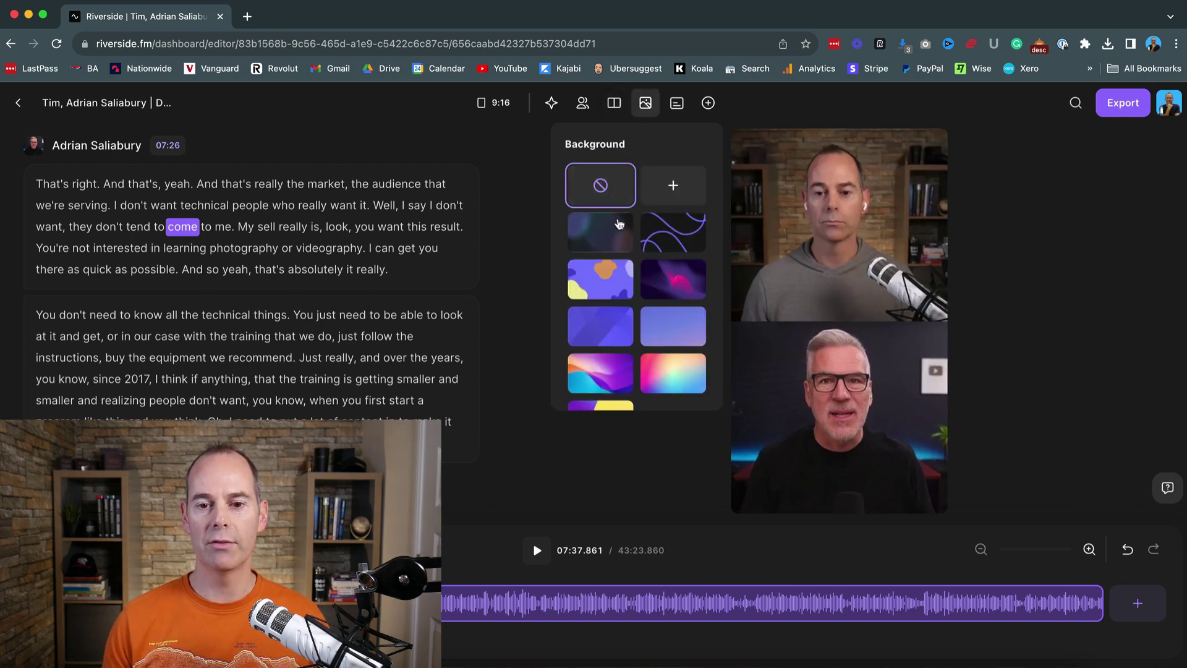
{"action": "left_click", "coordinate": [676, 102]}
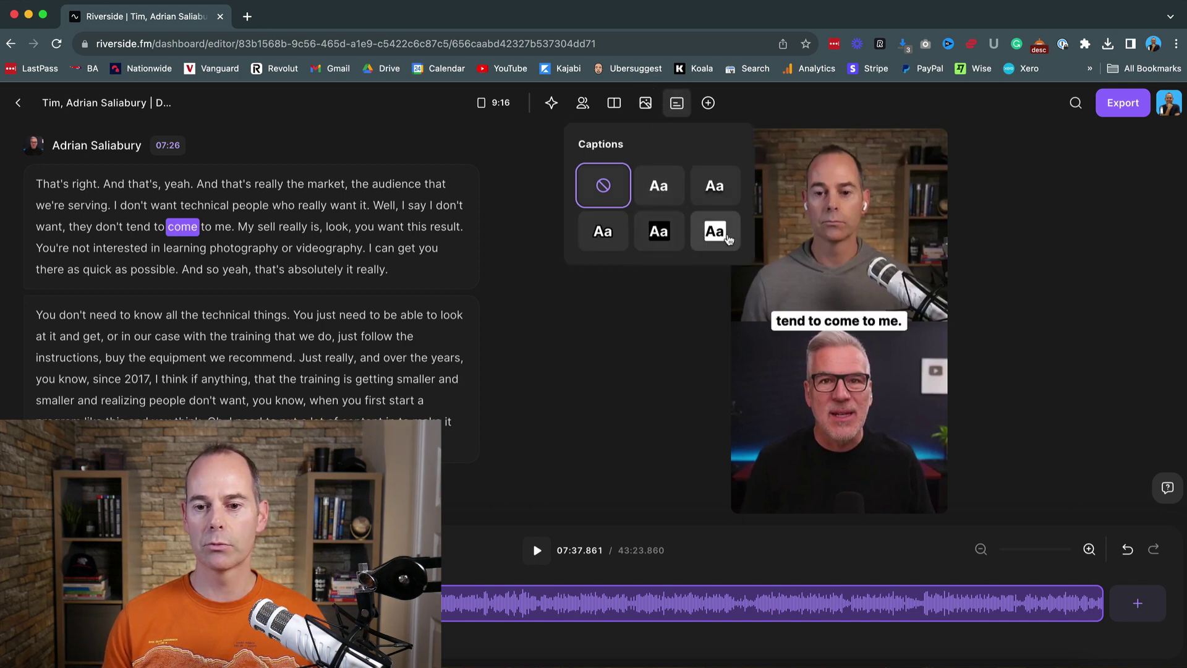
{"action": "left_click", "coordinate": [659, 237]}
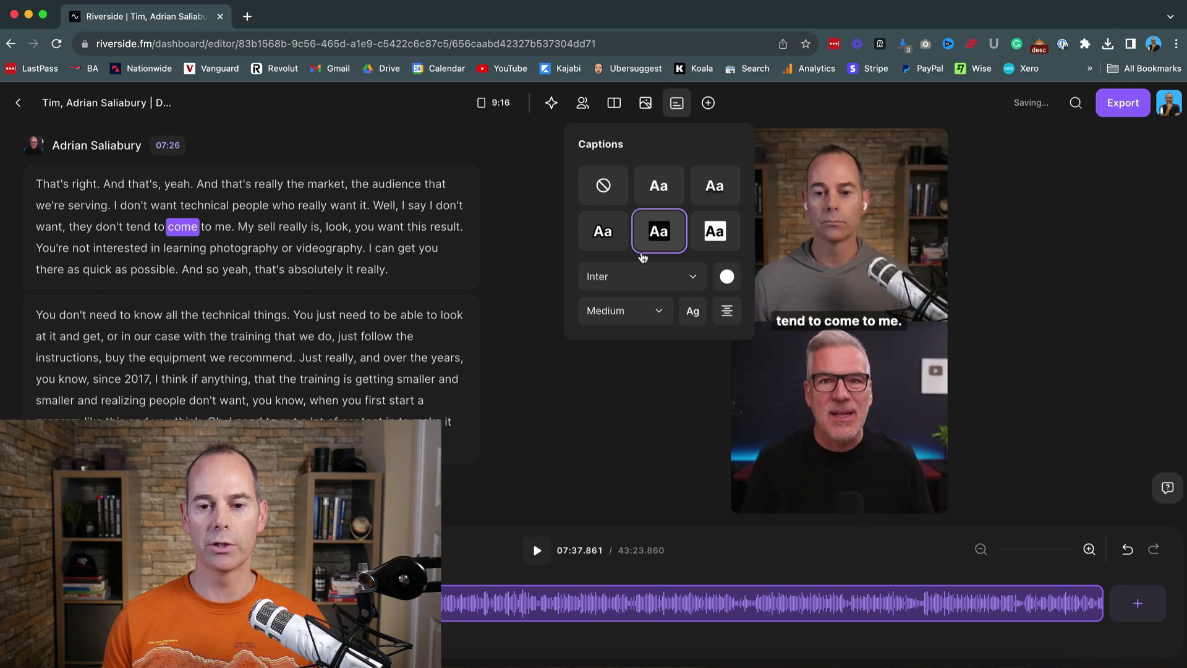
{"action": "left_click", "coordinate": [632, 350]}
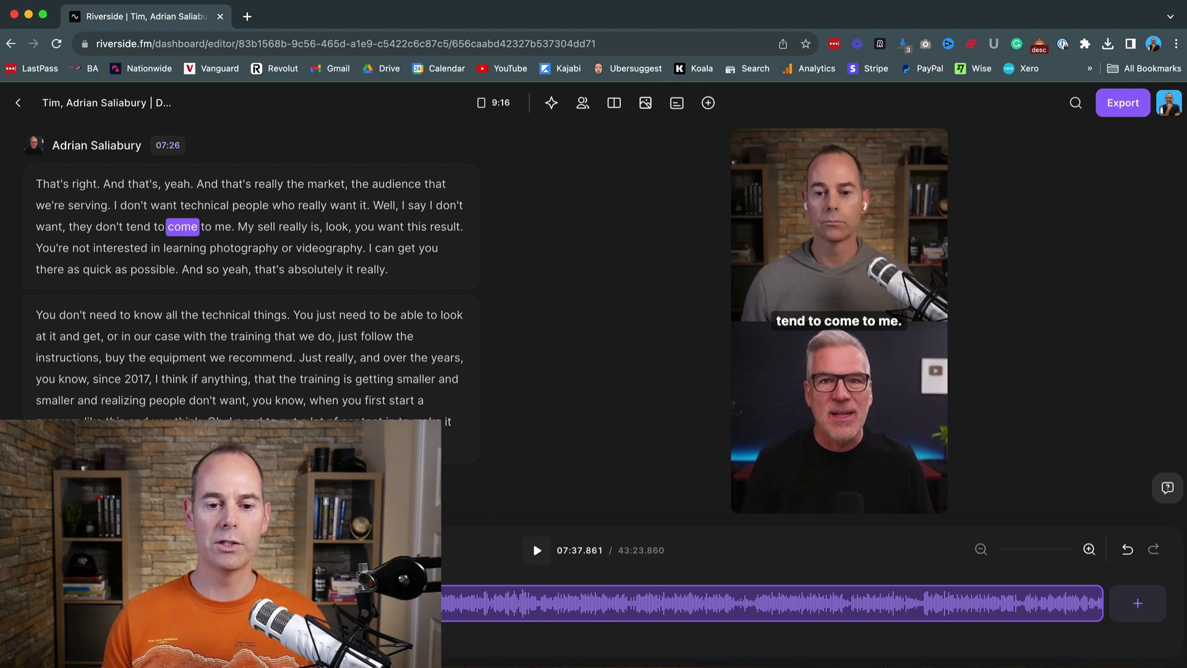
Step: Scroll the transcript to the 12:49–13:06 blocks and bring up the 9:16 Size options
{"action": "scroll", "coordinate": [197, 364], "scroll_direction": "down", "scroll_amount": 20}
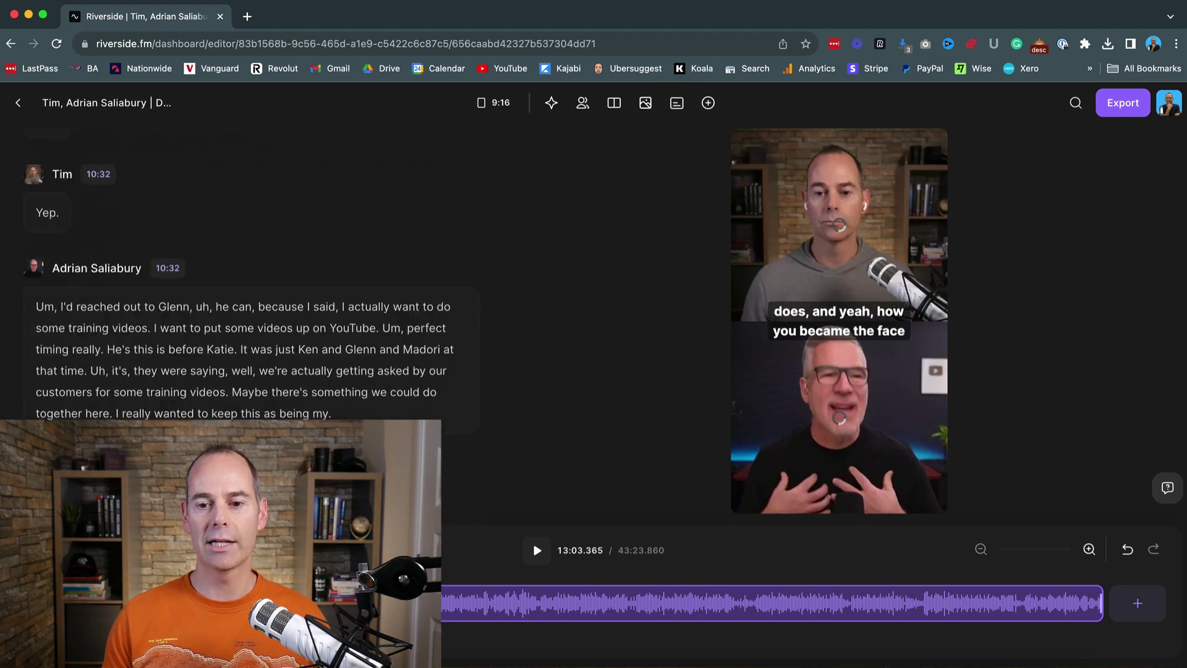
{"action": "scroll", "coordinate": [210, 346], "scroll_direction": "down", "scroll_amount": 1}
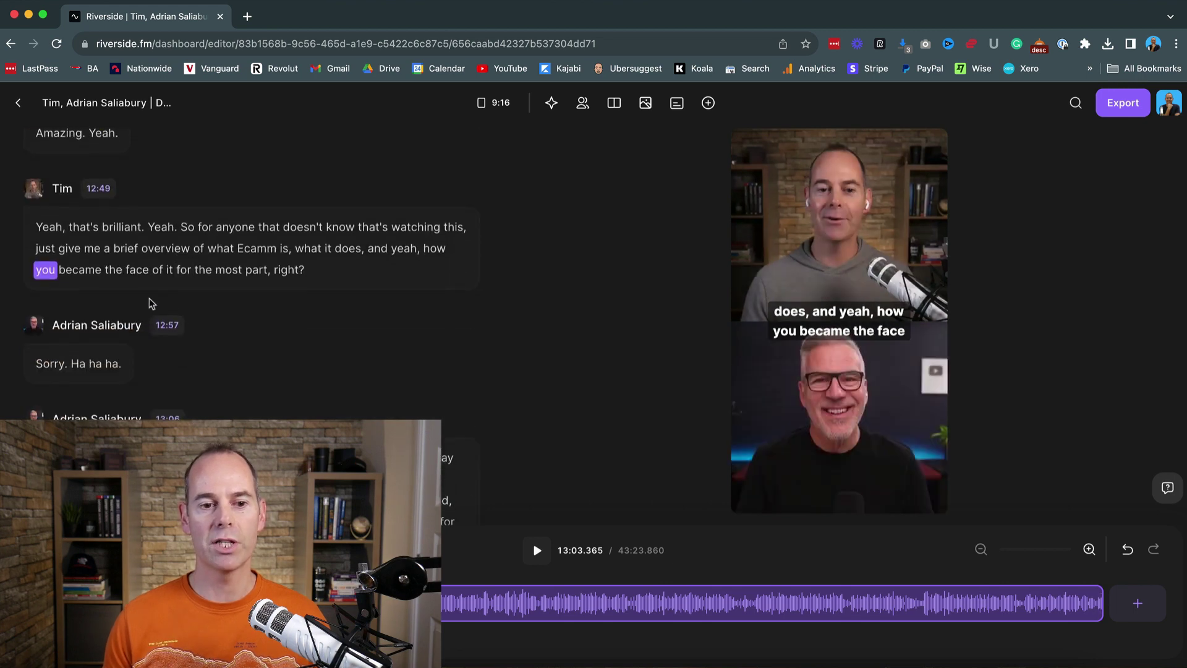
{"action": "scroll", "coordinate": [240, 310], "scroll_direction": "down", "scroll_amount": 3}
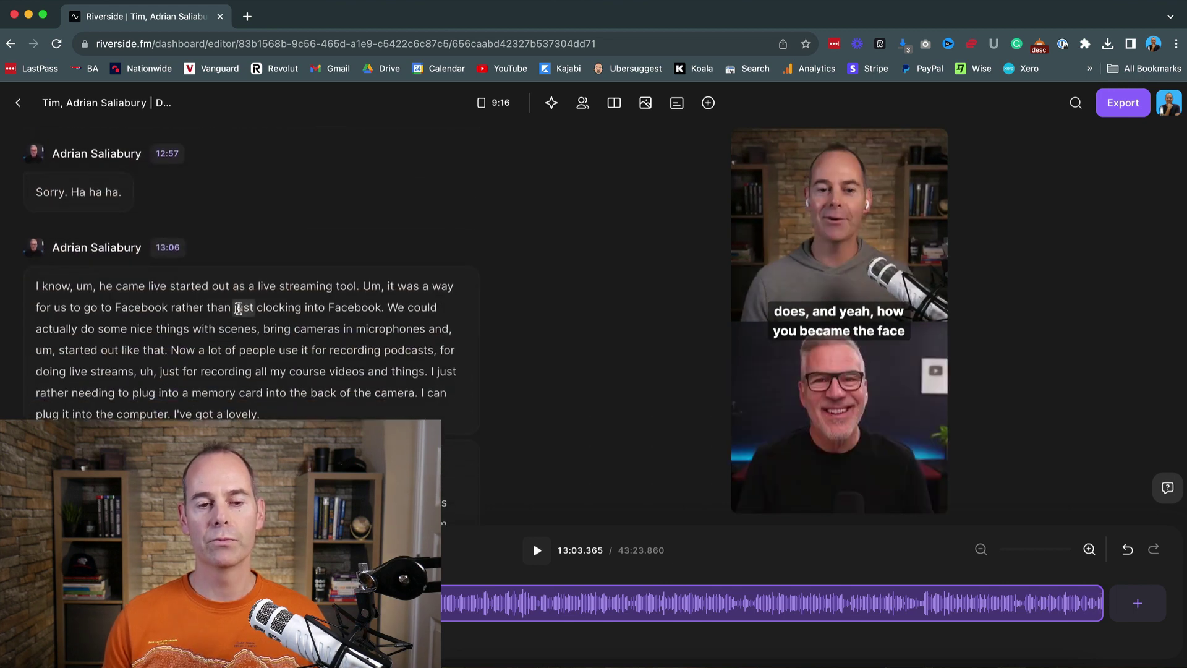
{"action": "scroll", "coordinate": [238, 309], "scroll_direction": "down", "scroll_amount": 1}
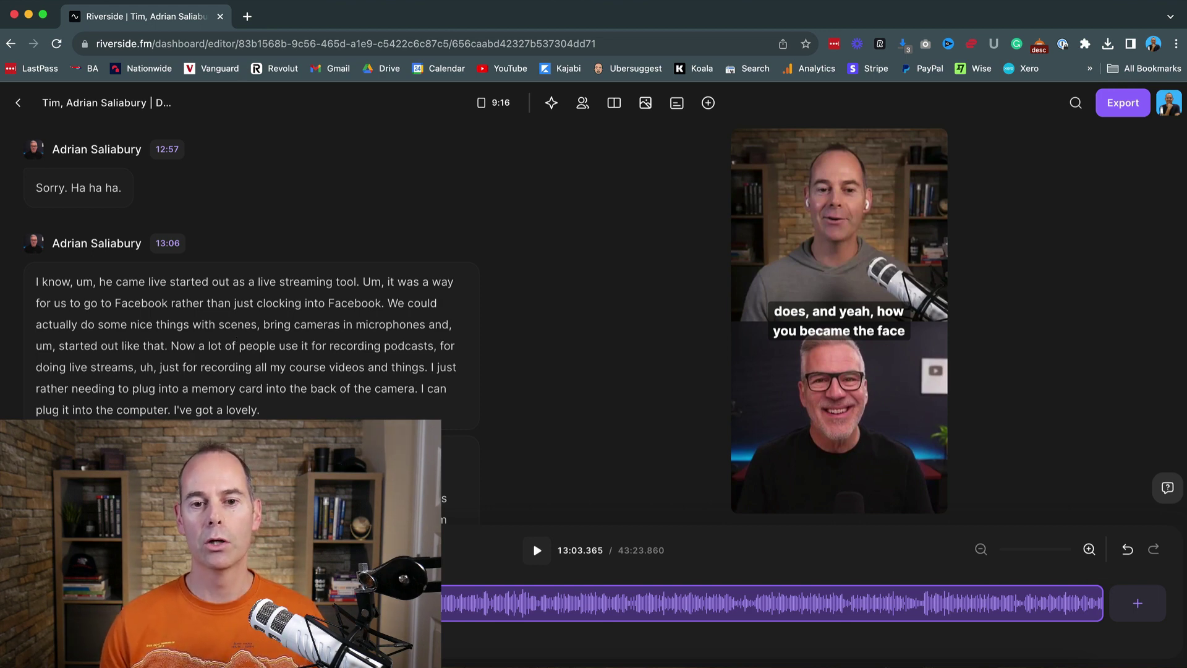
{"action": "left_click", "coordinate": [488, 101]}
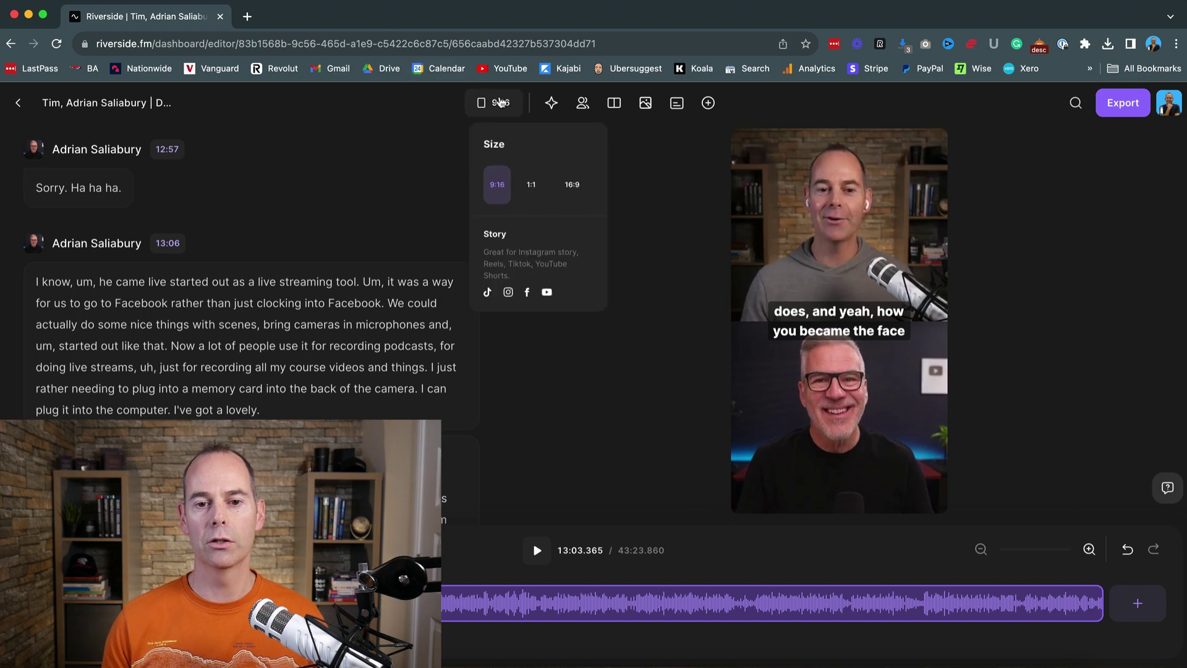
Step: Return the video to 16:9 and seek playback to 'videos' at 13:28.383
{"action": "left_click", "coordinate": [573, 193]}
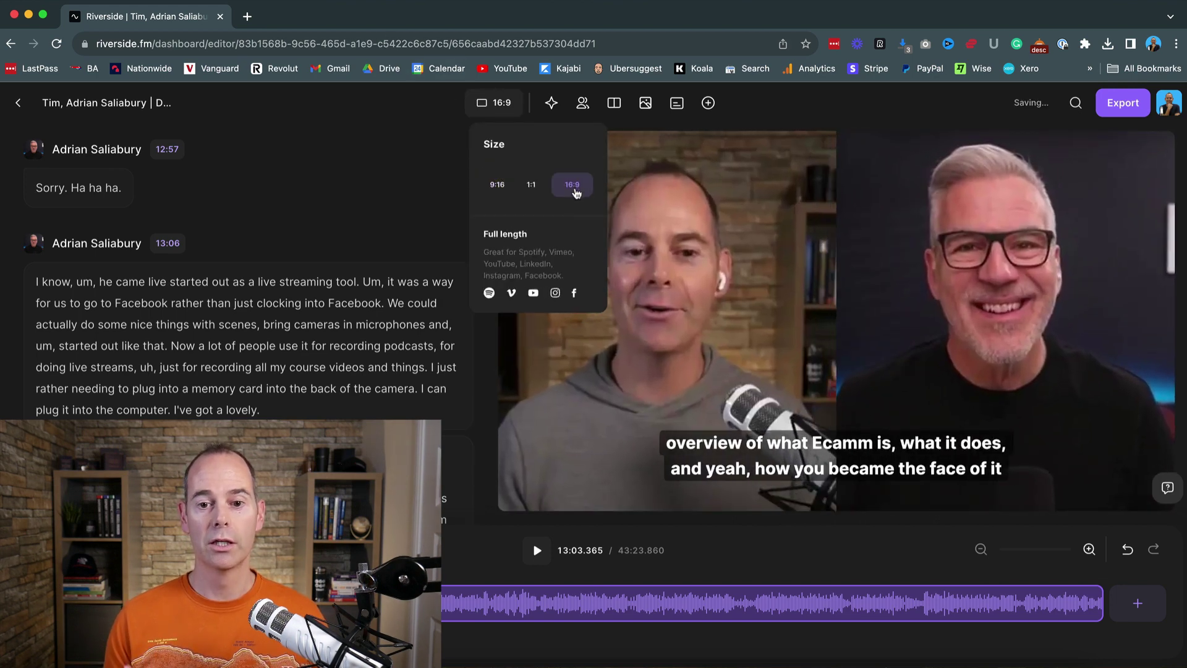
{"action": "left_click", "coordinate": [353, 344]}
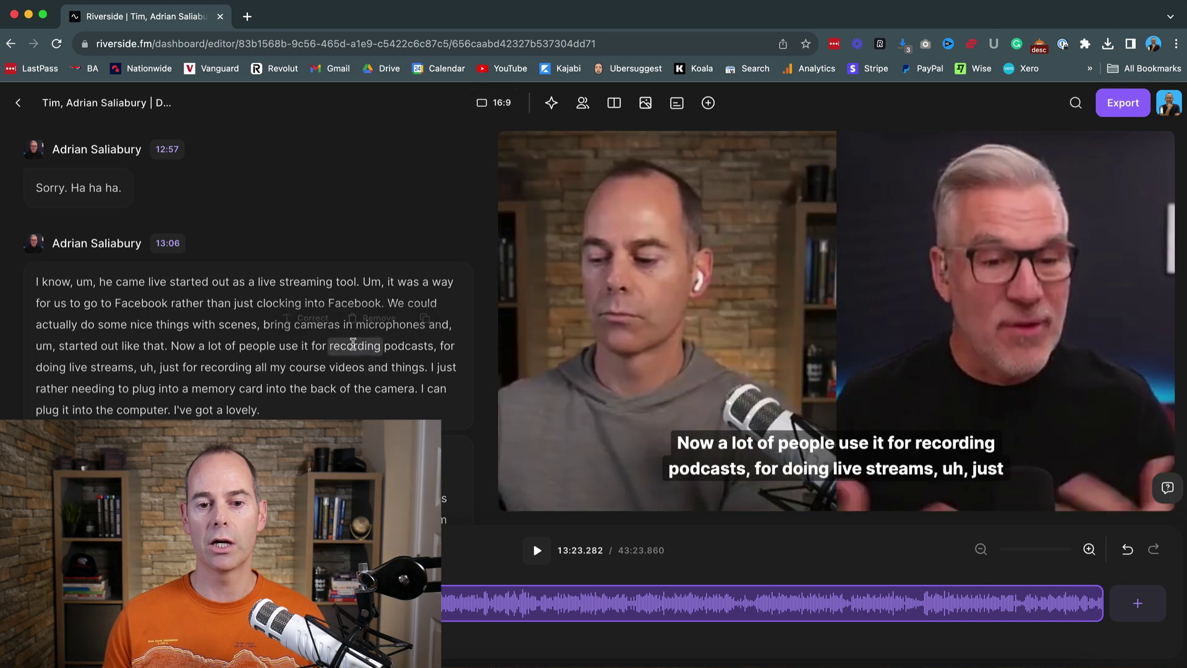
{"action": "left_click", "coordinate": [333, 371]}
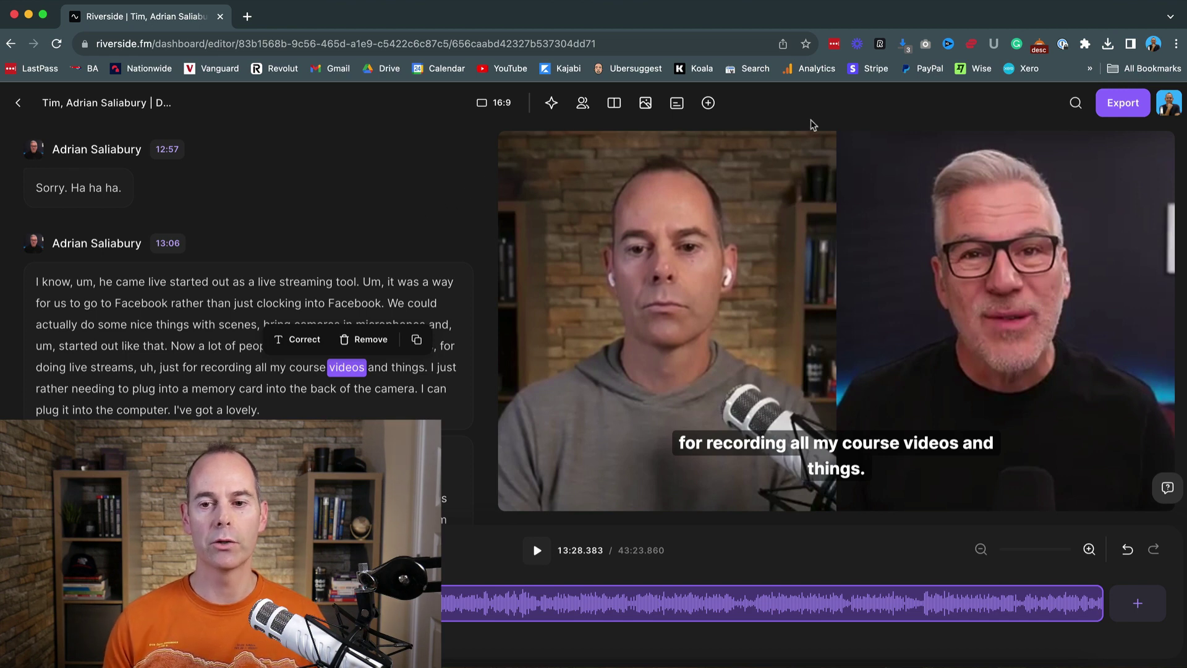
Step: Reopen Export Options showing 2160p 4K with normalization, noise and watermark removal on
{"action": "left_click", "coordinate": [1121, 104]}
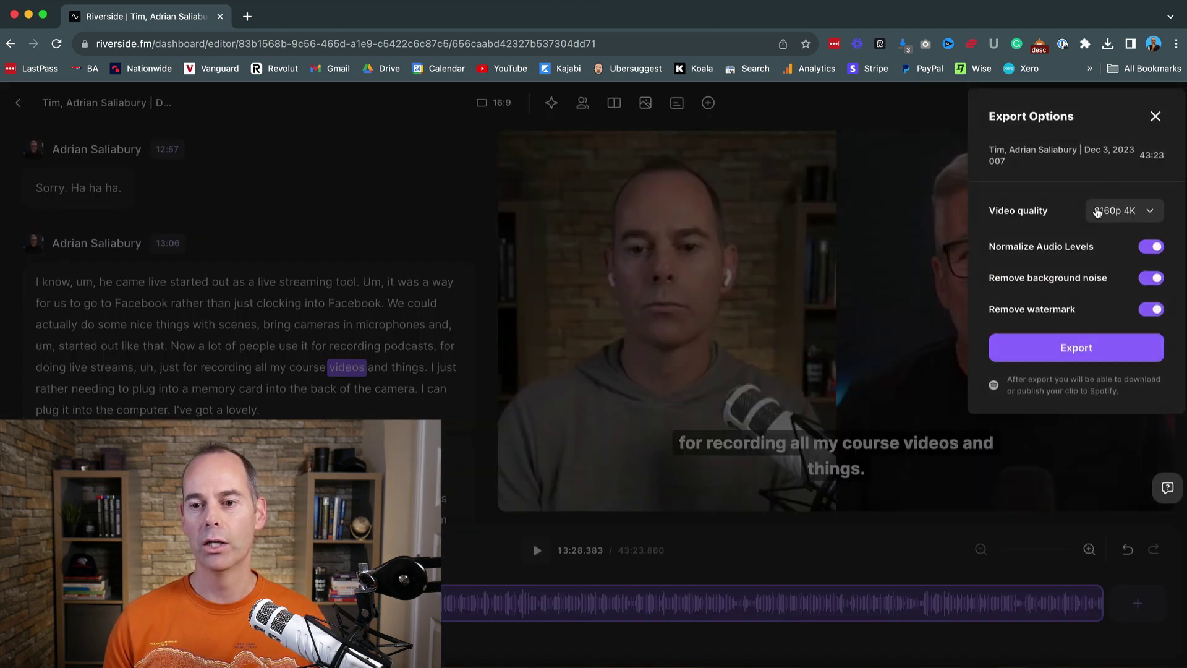